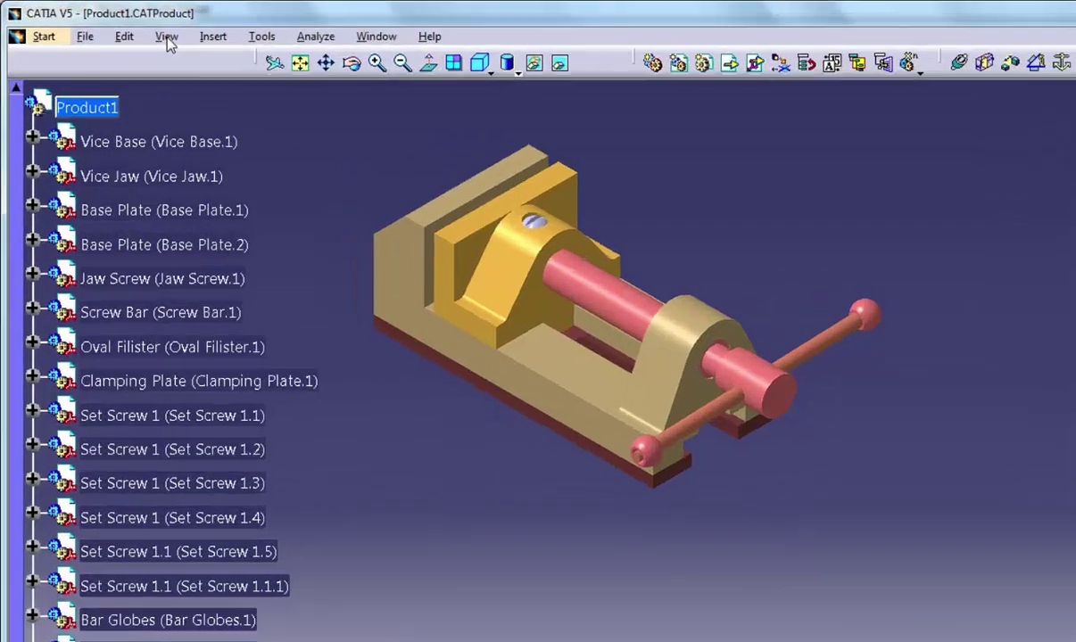
- Hide the compass and turn its display back on
left_click(137, 30)
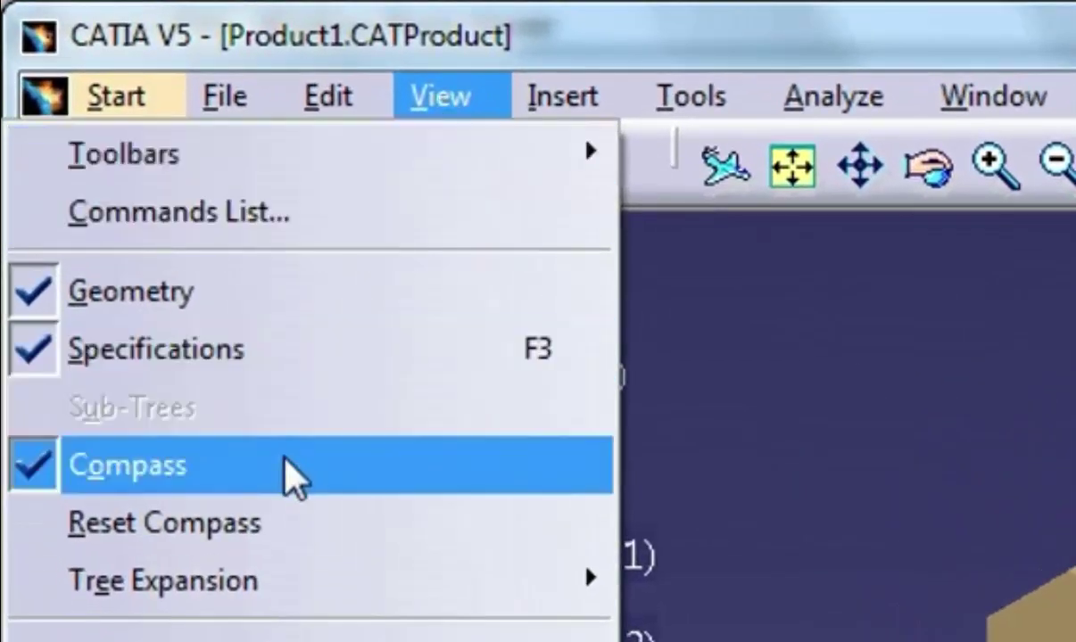
left_click(292, 482)
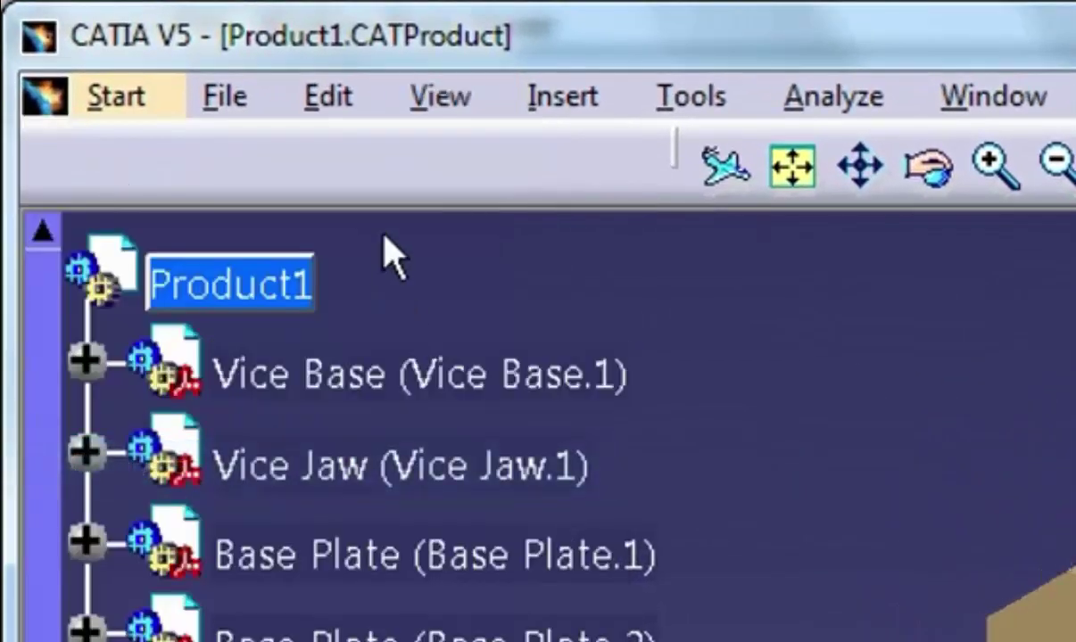
left_click(432, 109)
left_click(208, 464)
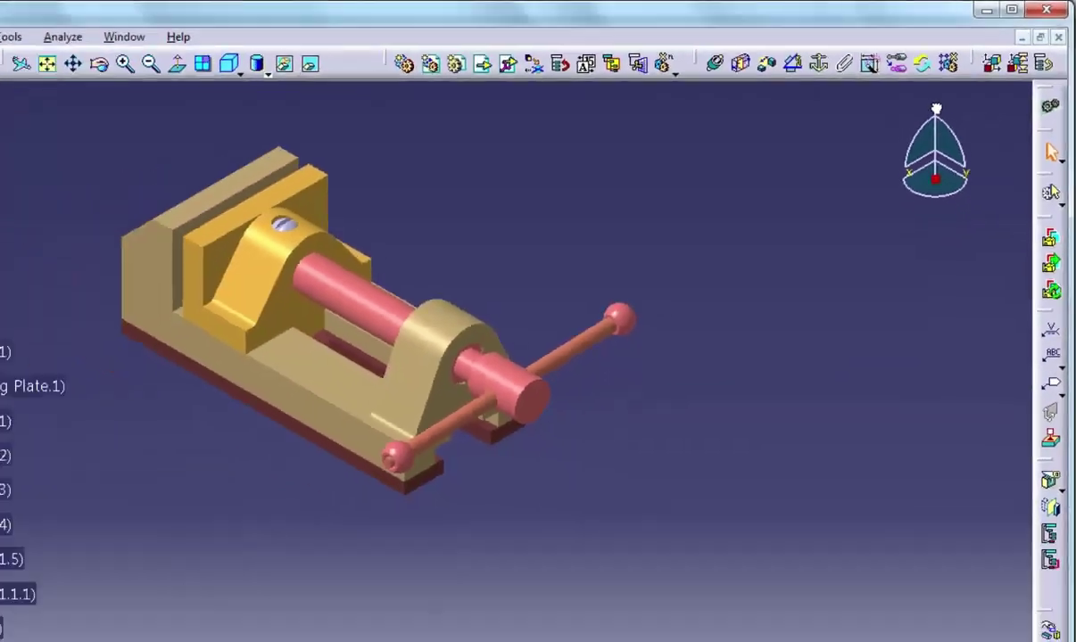
- Rotate and pan the view of the vice assembly using the compass handles, arcs and planes, restoring the isometric view
left_click_drag(764, 244, 933, 139)
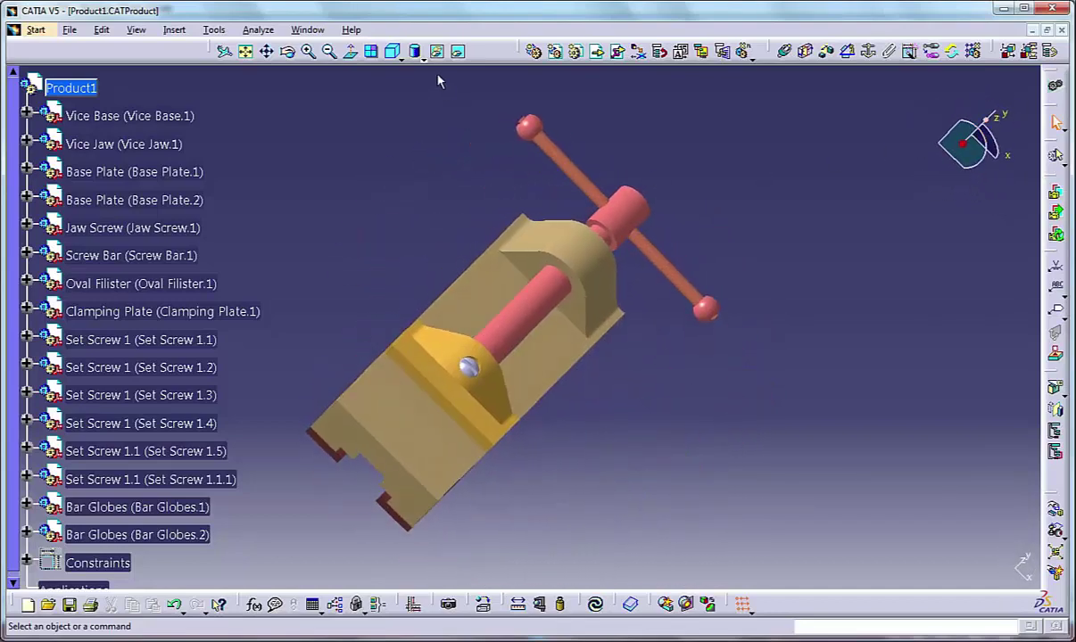
left_click(393, 50)
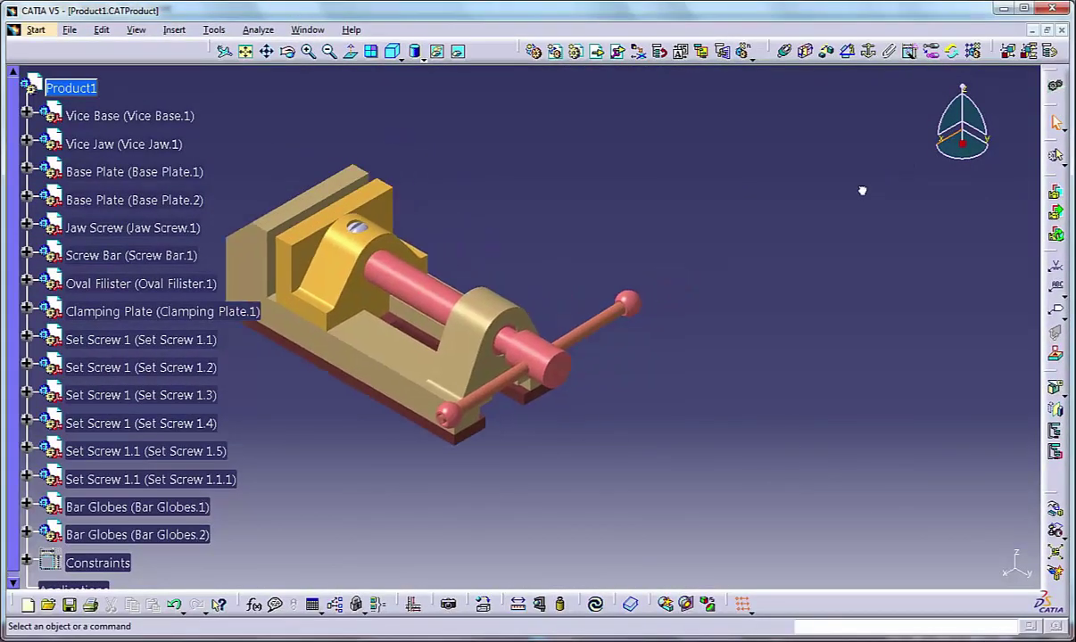
middle_click_drag(862, 187, 872, 134)
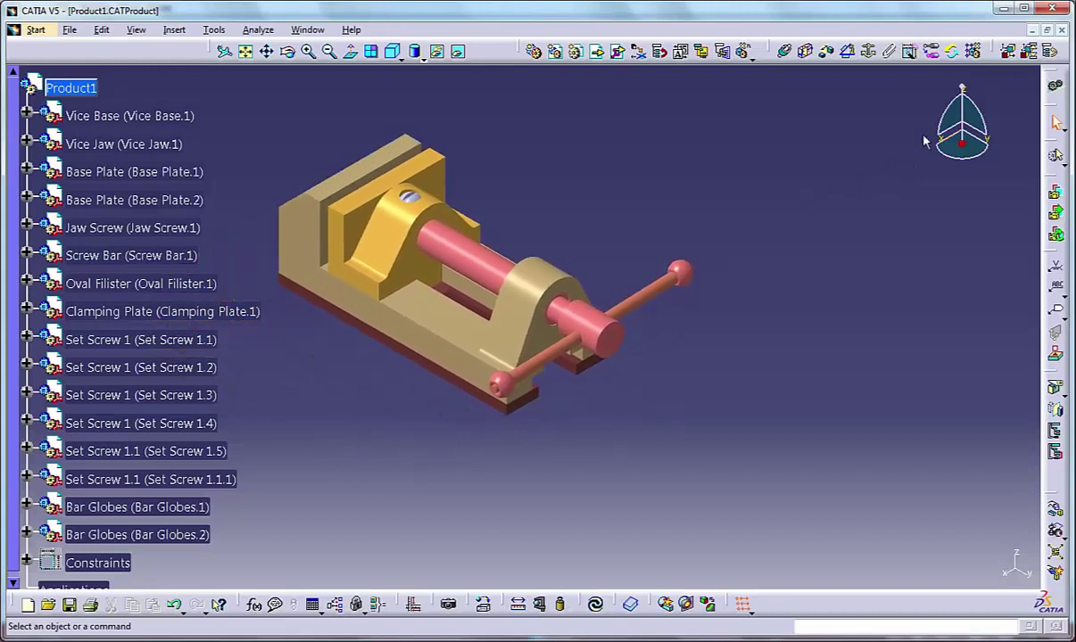
left_click_drag(919, 134, 998, 172)
left_click_drag(964, 122, 975, 143)
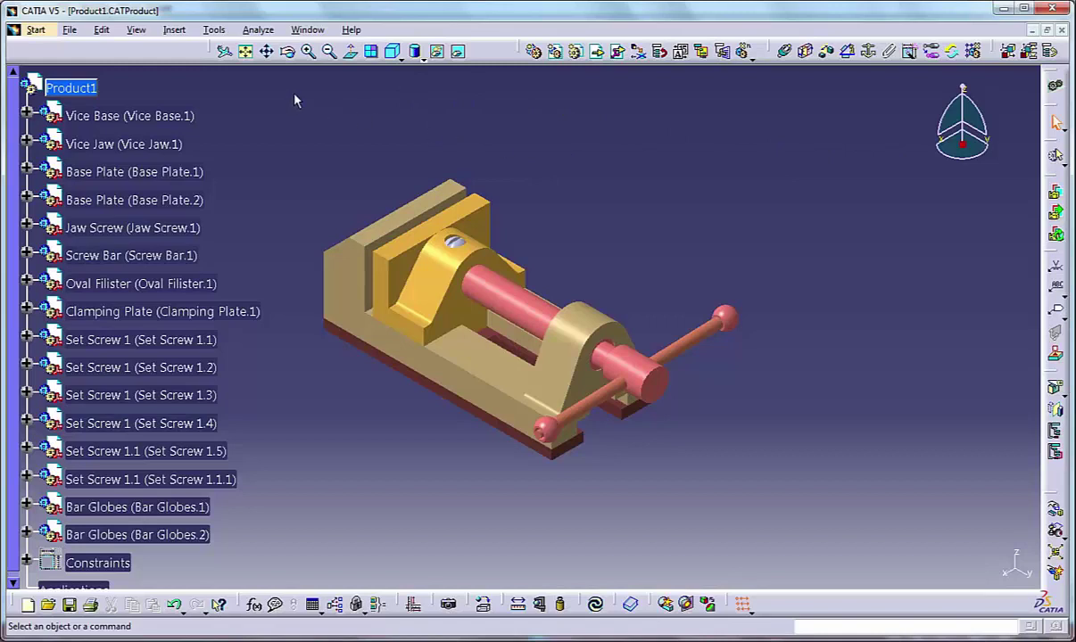
middle_click_drag(572, 216, 616, 147)
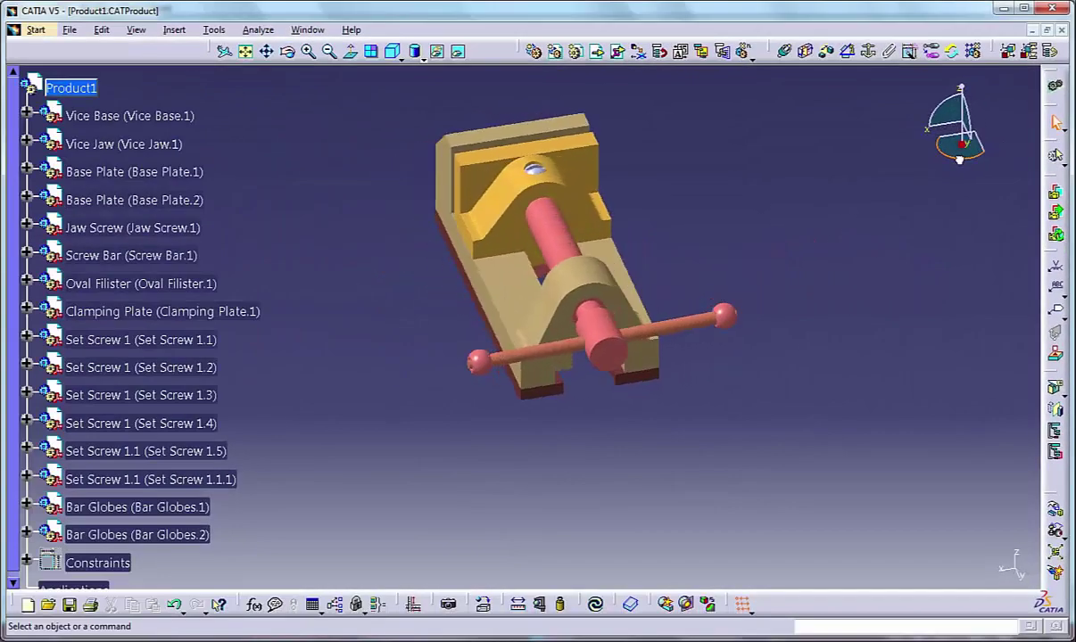
left_click_drag(959, 159, 980, 177)
left_click_drag(961, 118, 982, 143)
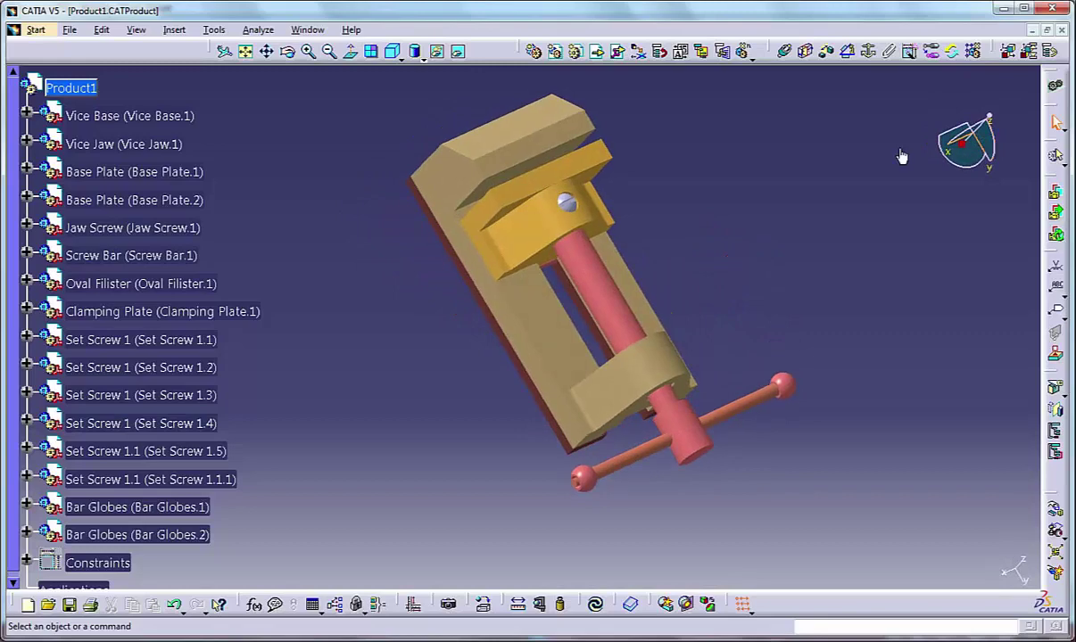
left_click(392, 55)
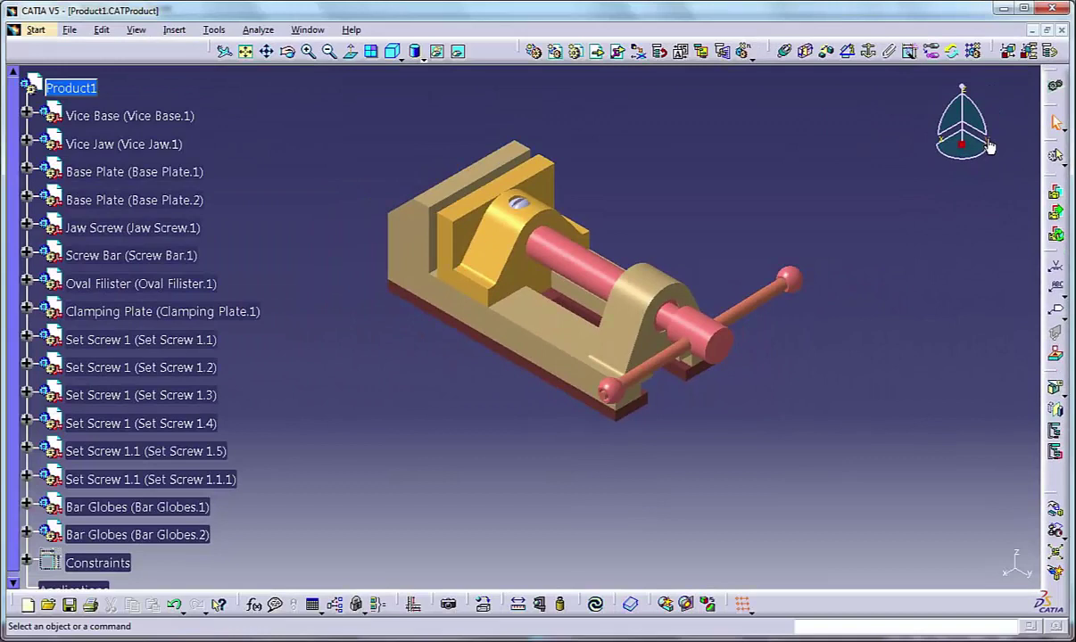
- View the vice along the compass's Y, X and Z axes in turn, and return to the isometric view
left_click(989, 147)
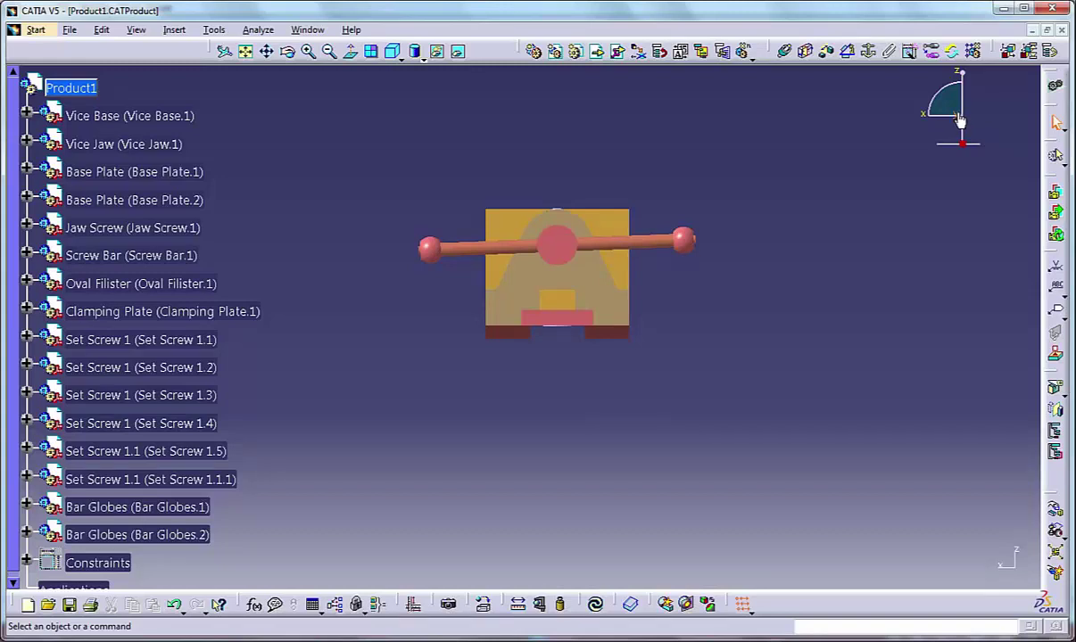
left_click_drag(959, 119, 982, 126)
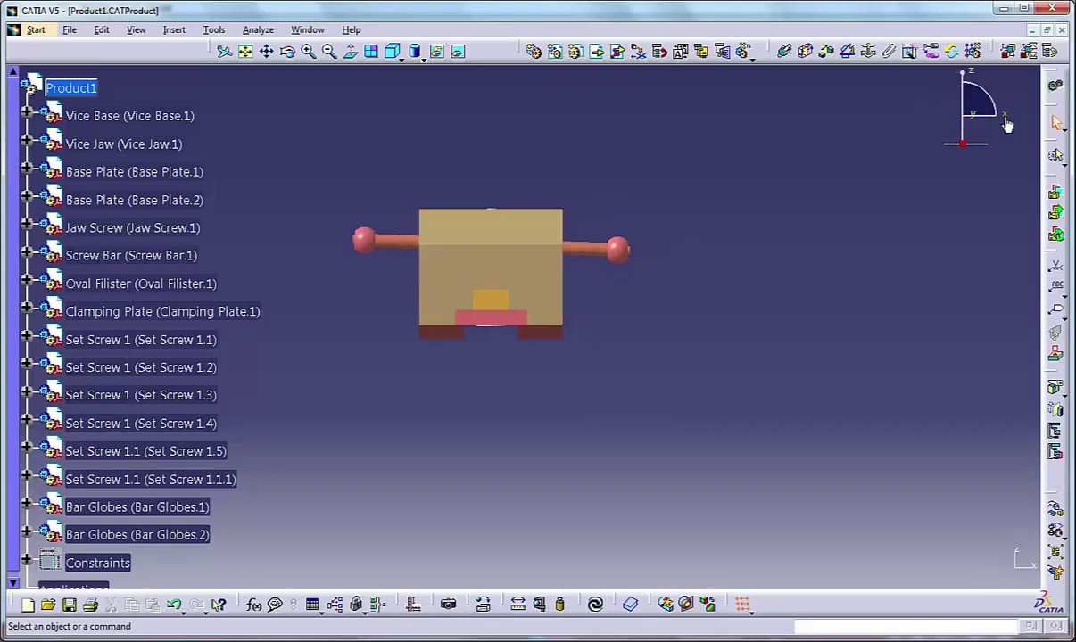
left_click_drag(1005, 118, 1008, 125)
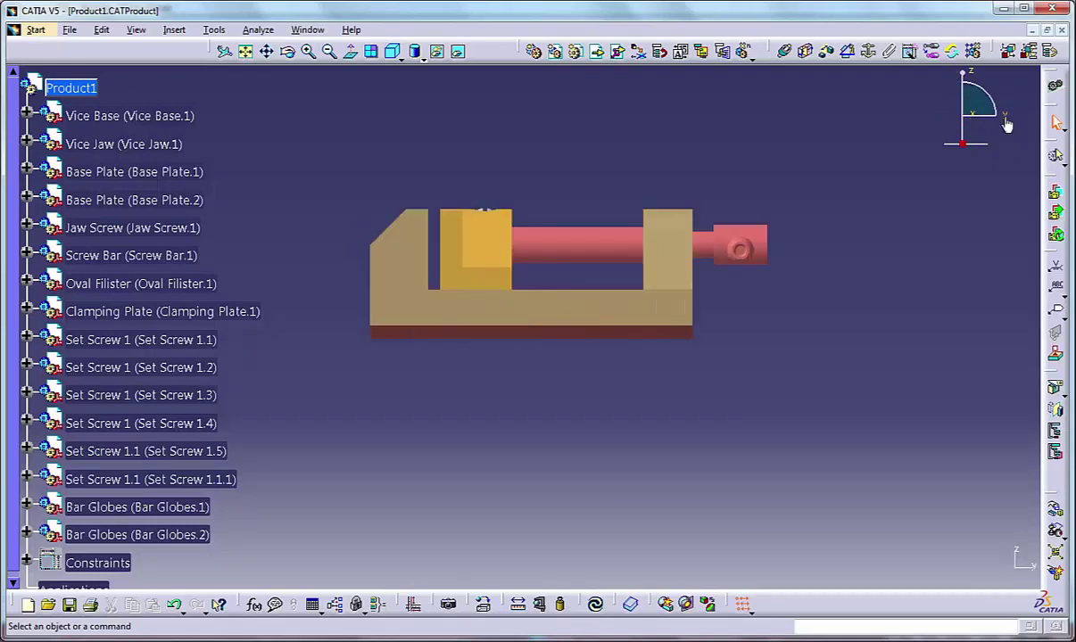
left_click(971, 80)
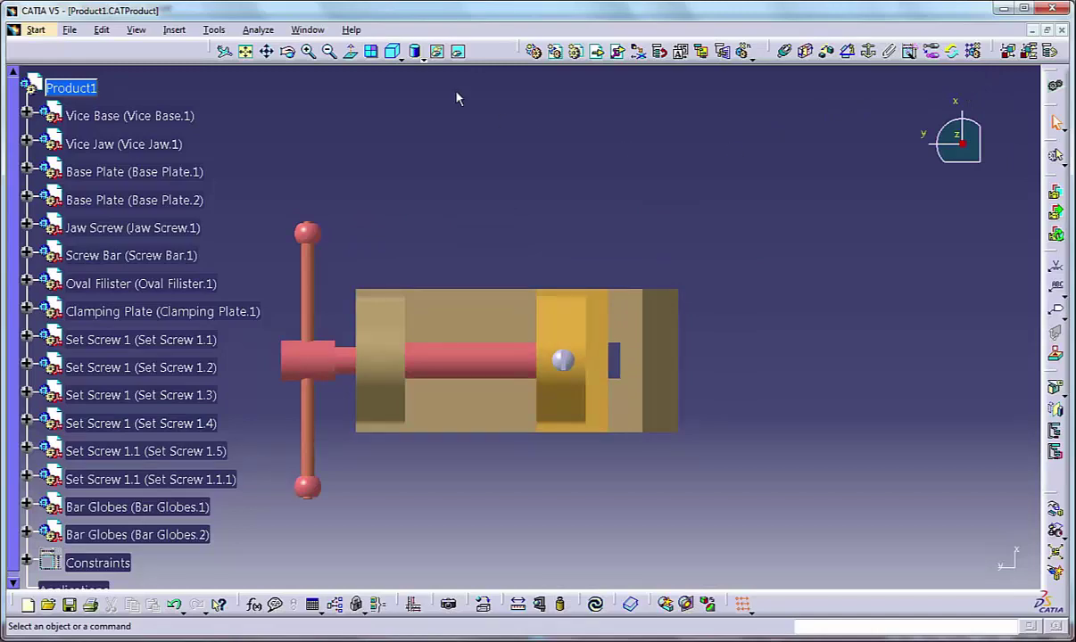
left_click(392, 52)
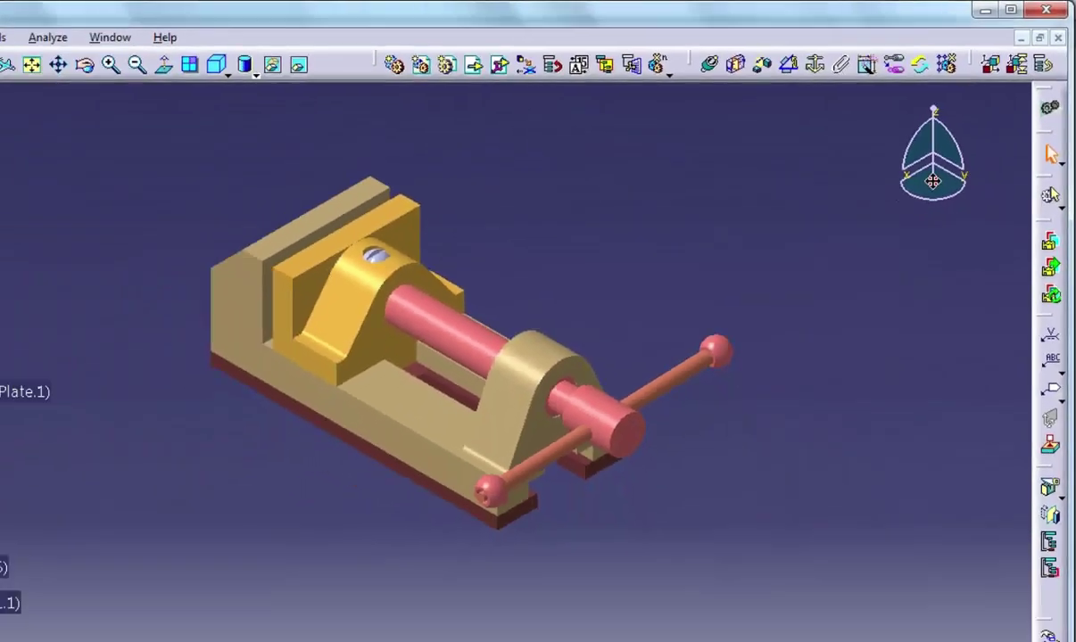
- Attach the compass to the Vice Base's side face and move the Vice Base together with the Vice Jaw
left_click_drag(787, 366, 489, 349)
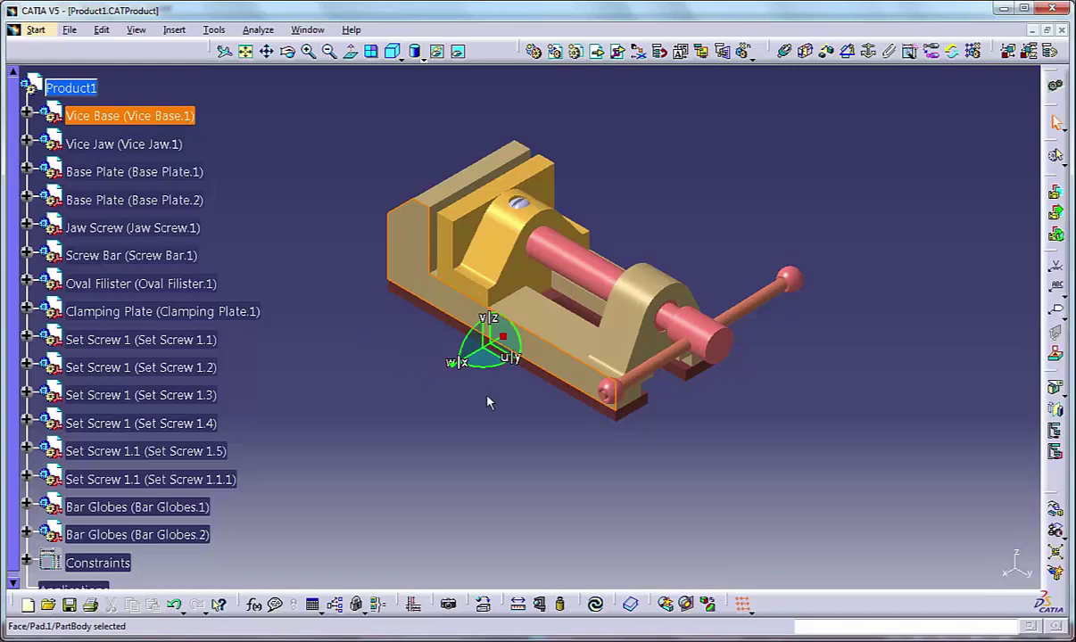
left_click(101, 142, "ctrl")
left_click(108, 144, "ctrl")
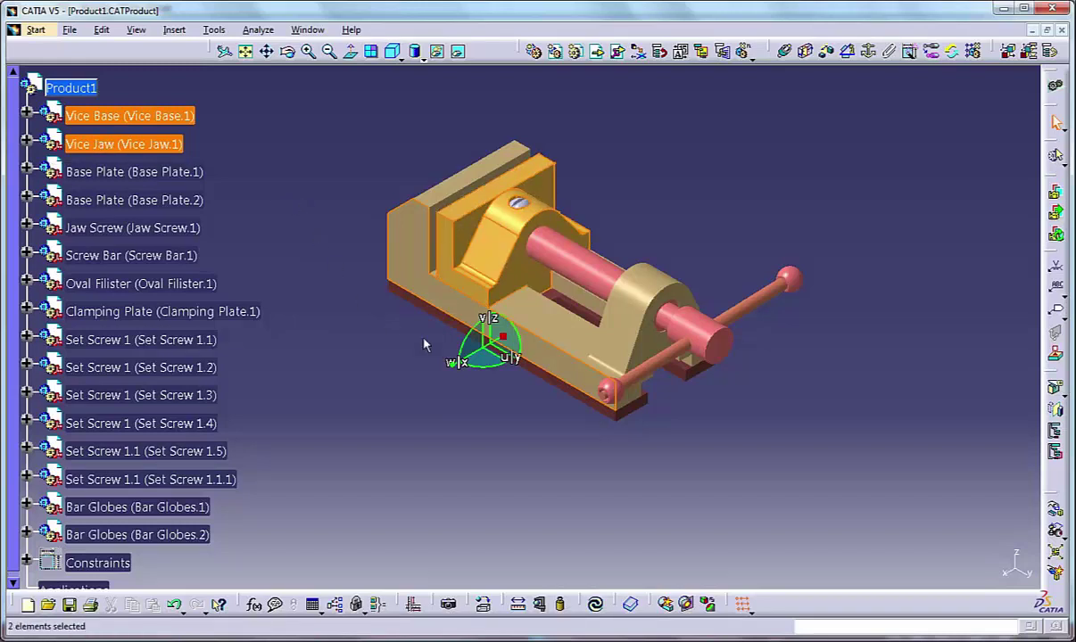
left_click_drag(474, 357, 428, 402)
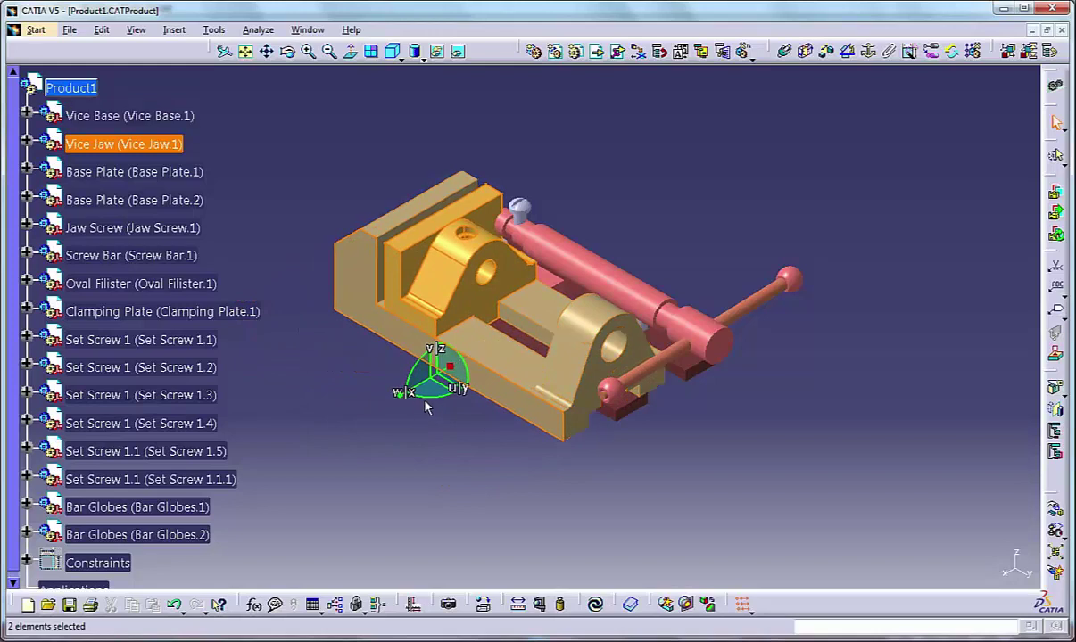
- Set the compass position along X to 73.2 mm in the manipulation parameters and apply it to the two selected parts
right_click(423, 378)
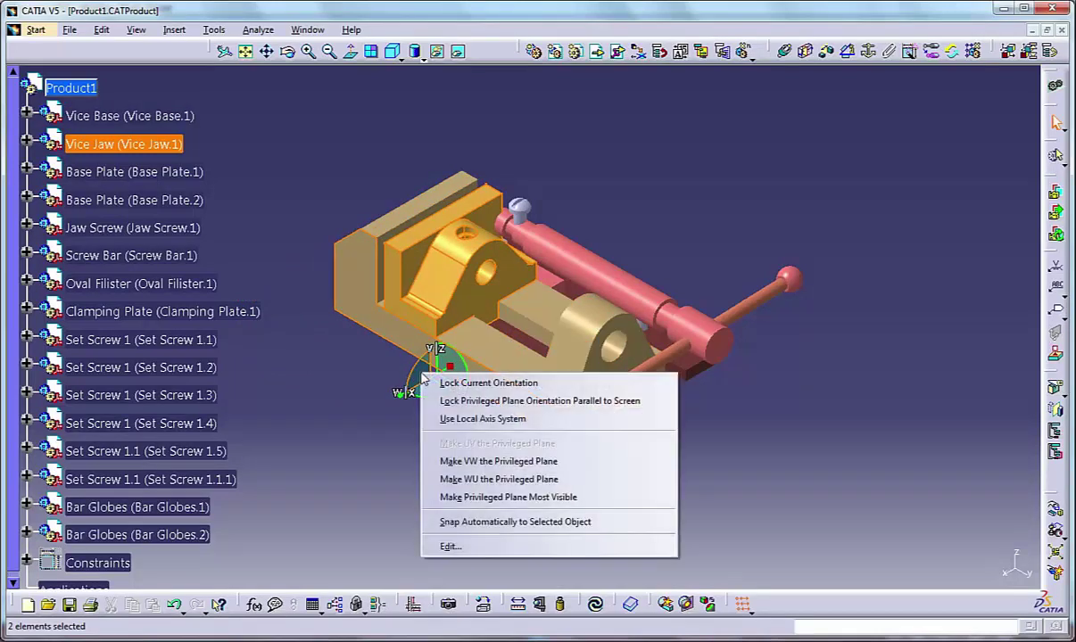
left_click(464, 546)
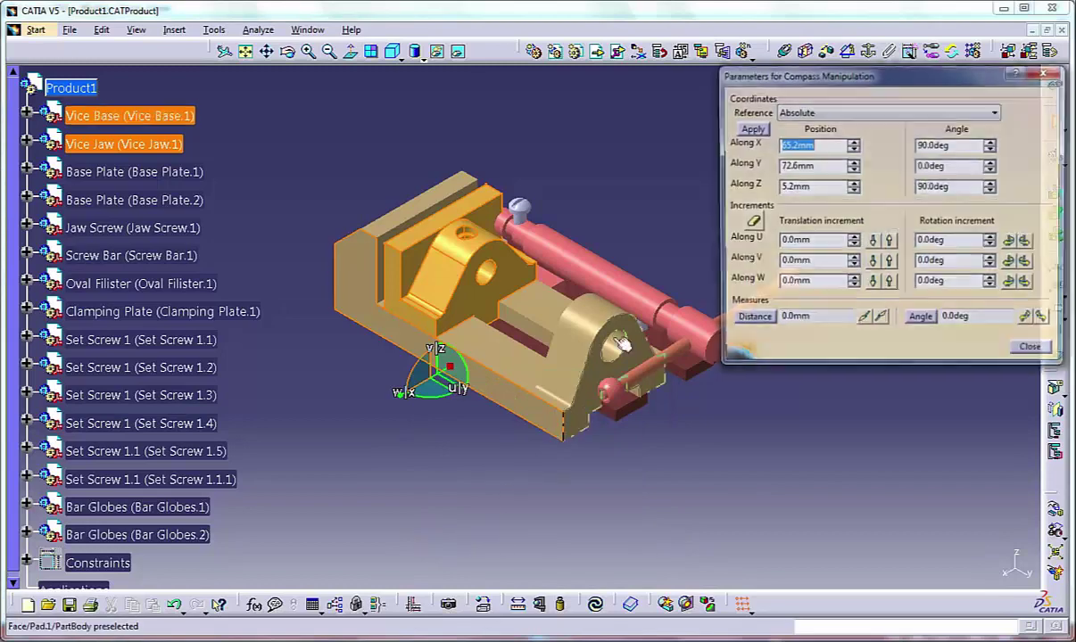
left_click(853, 145)
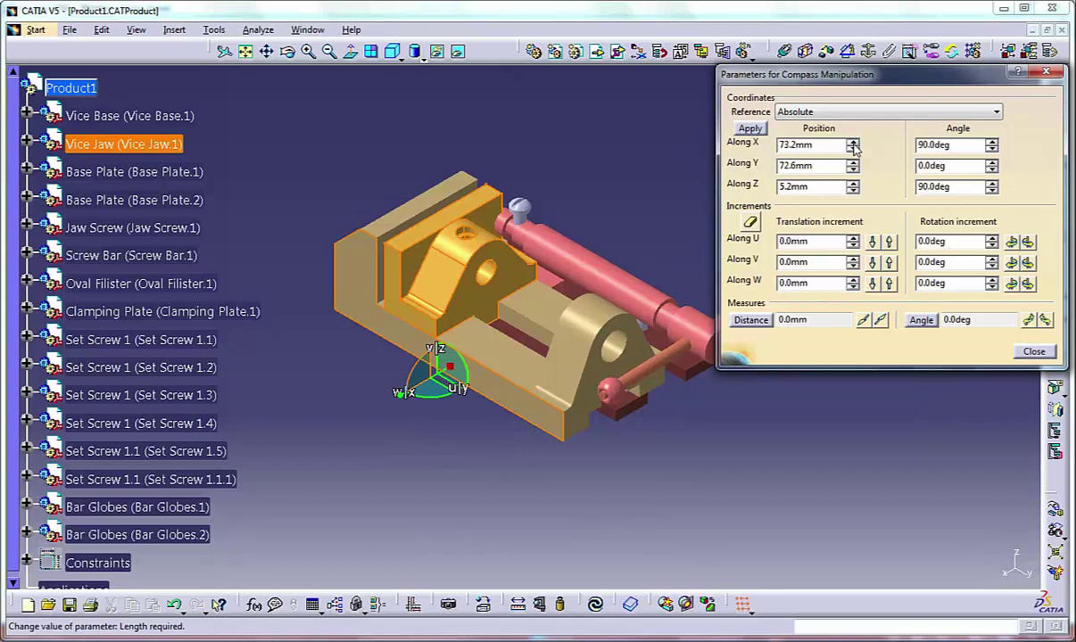
left_click(750, 129)
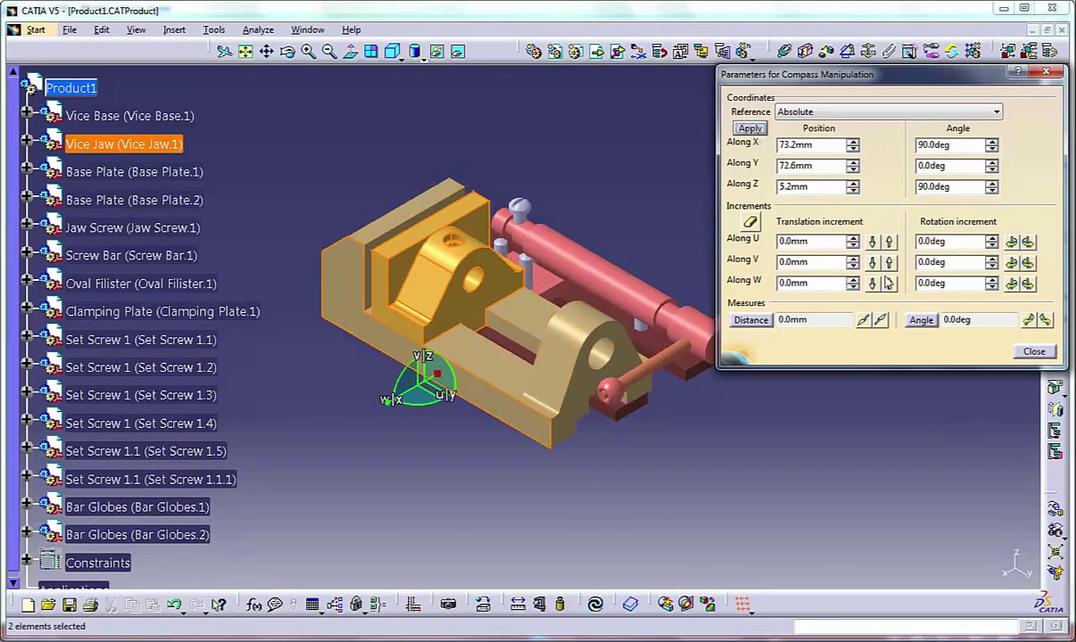
left_click(1033, 353)
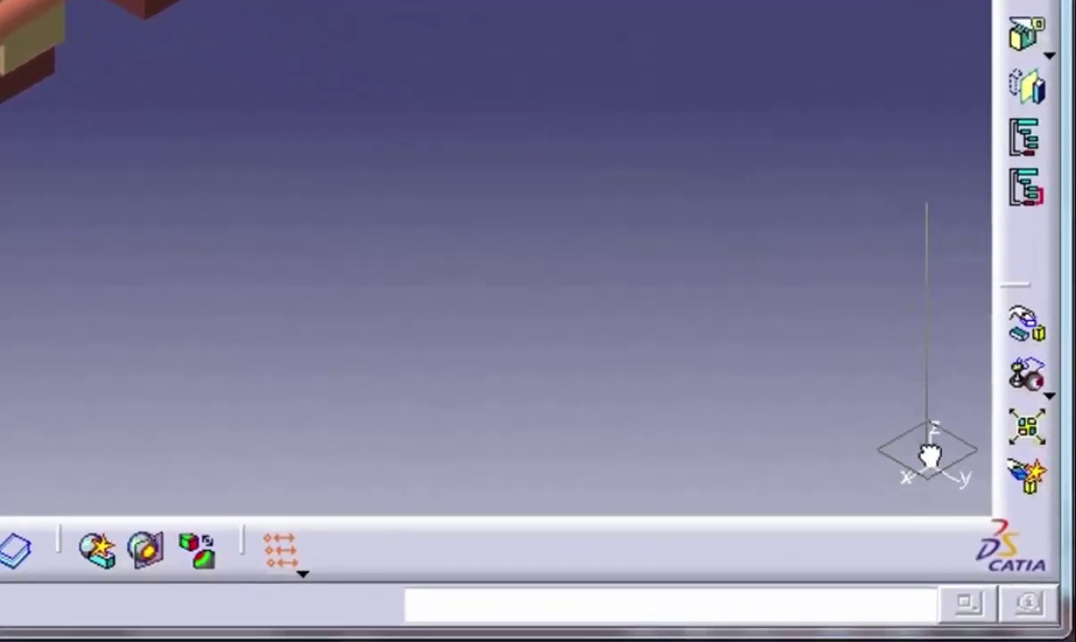
- Reset the compass to its default location and undo both moves of the Vice Base and Vice Jaw
left_click_drag(930, 455, 930, 464)
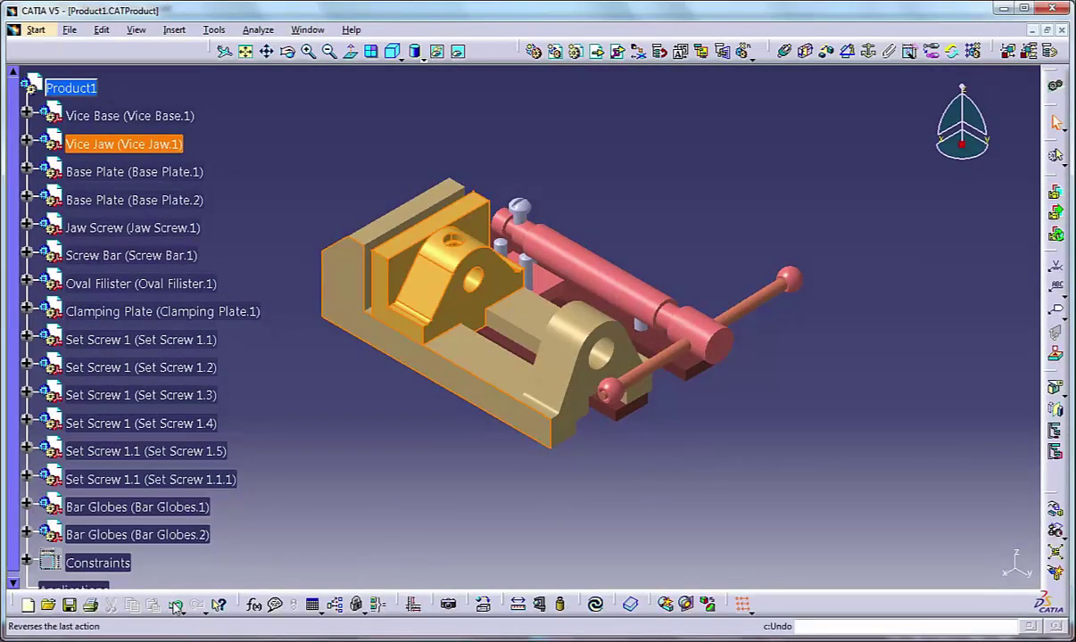
left_click(175, 605)
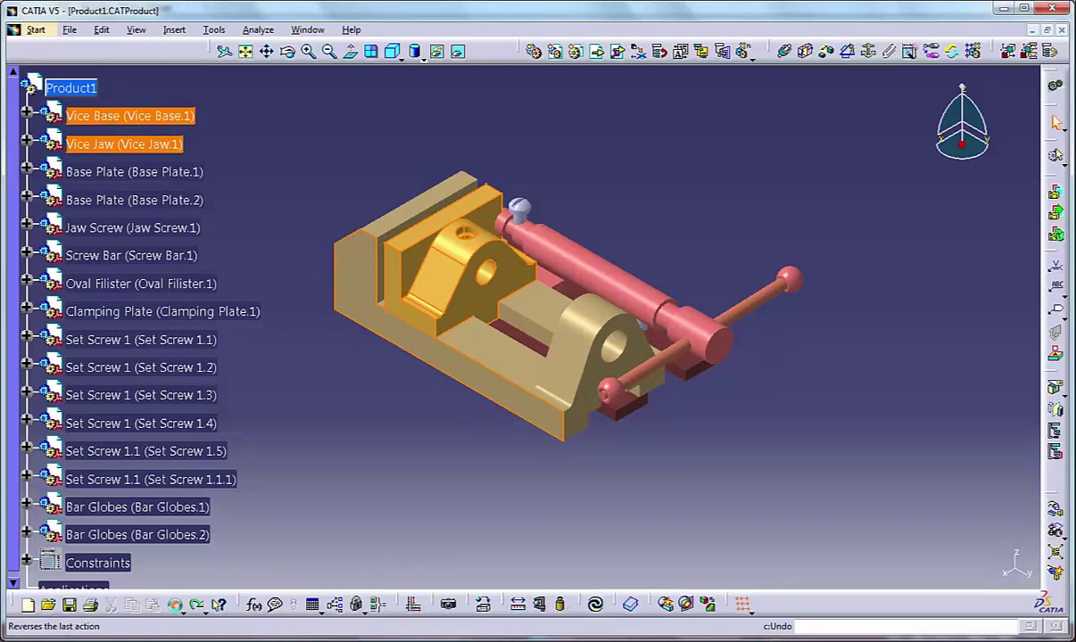
left_click(175, 605)
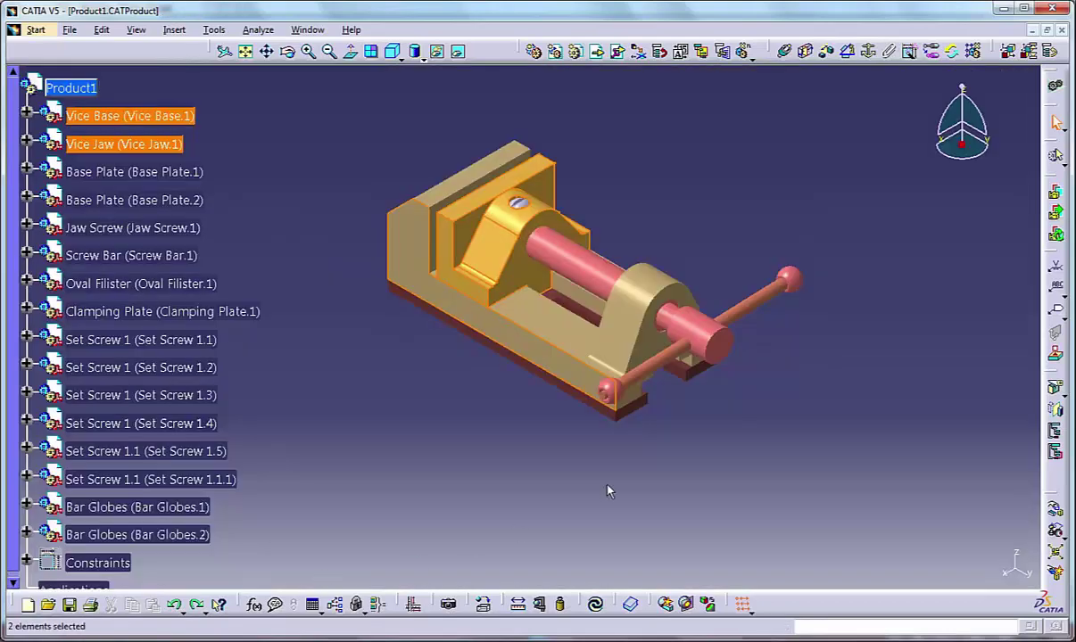
- Lock the compass's current orientation, try placing it on the Vice Base's side face, and release the lock
right_click(957, 119)
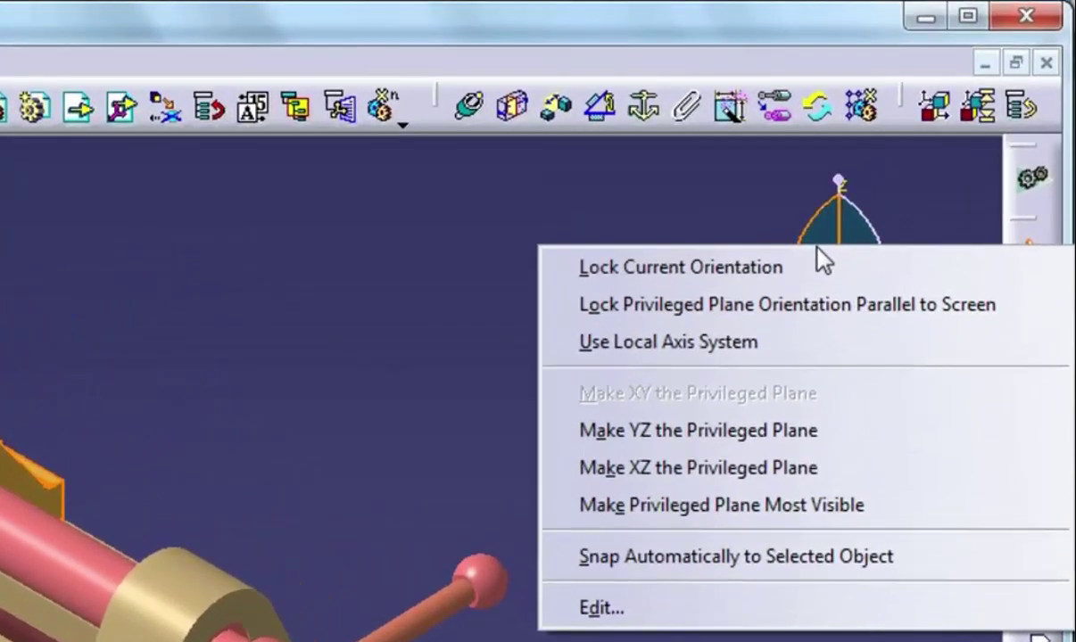
left_click(605, 273)
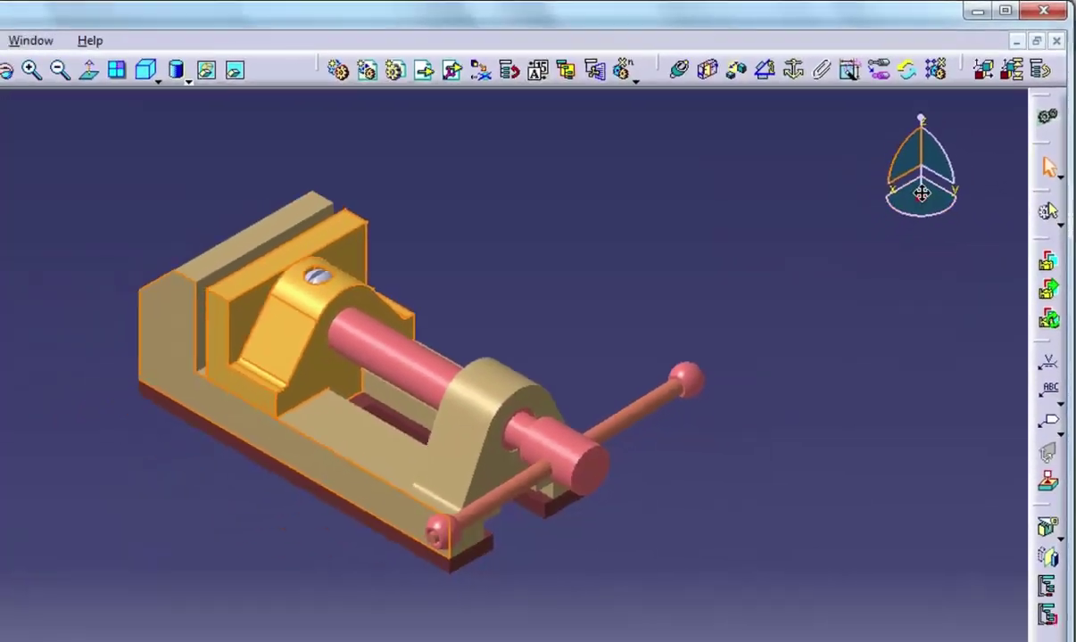
left_click_drag(838, 301, 2, 641)
left_click_drag(561, 405, 1014, 567)
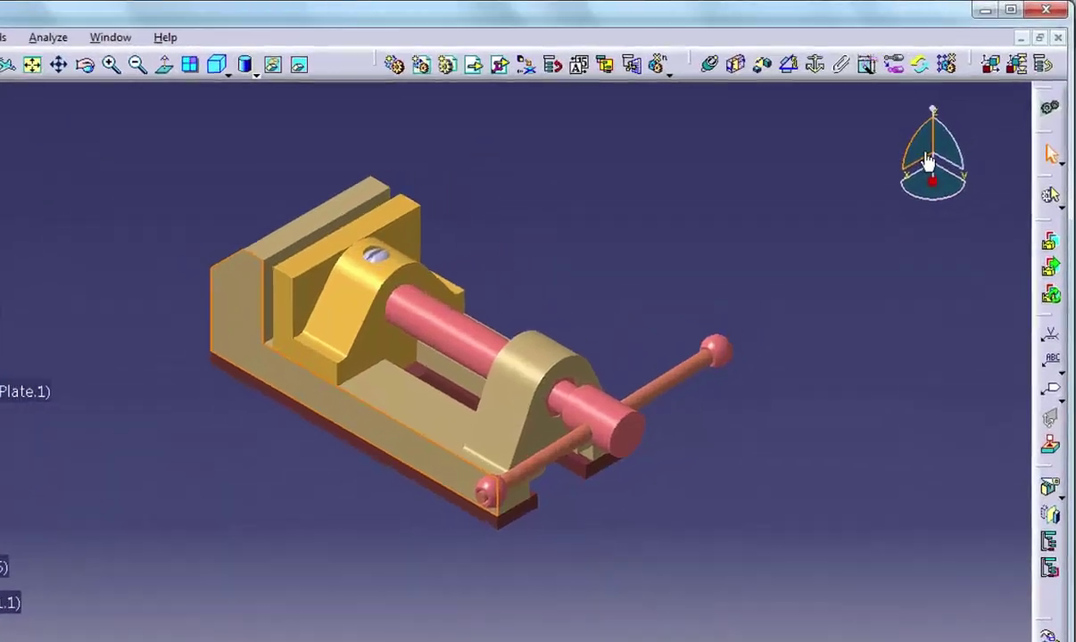
right_click(962, 120)
left_click(843, 131)
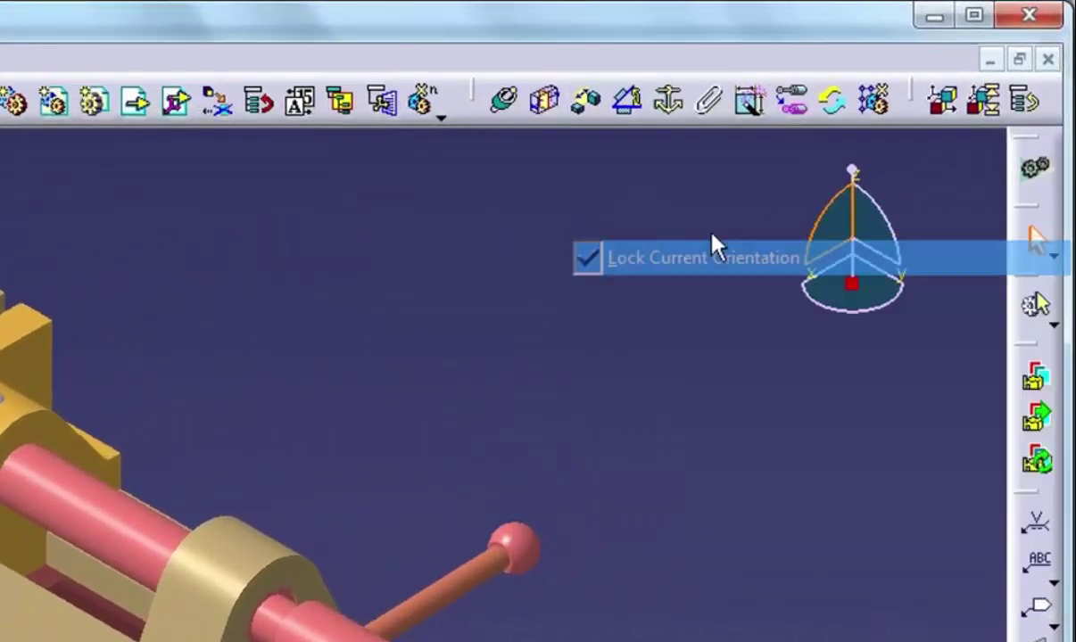
- Lock the compass's privileged plane orientation parallel to the screen, and switch that lock off again
right_click(848, 240)
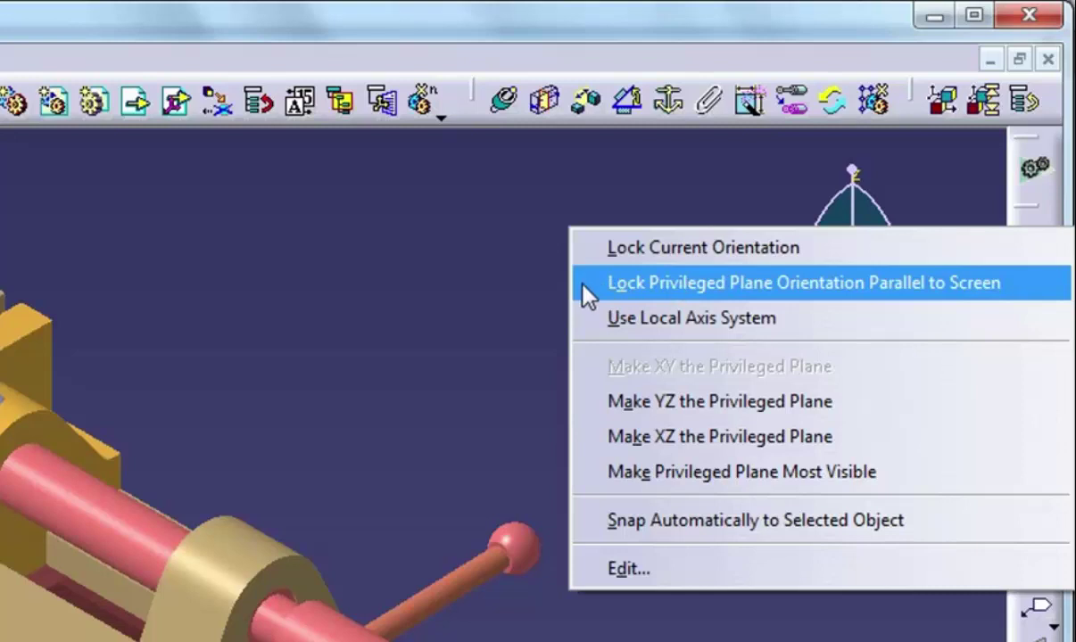
left_click(582, 284)
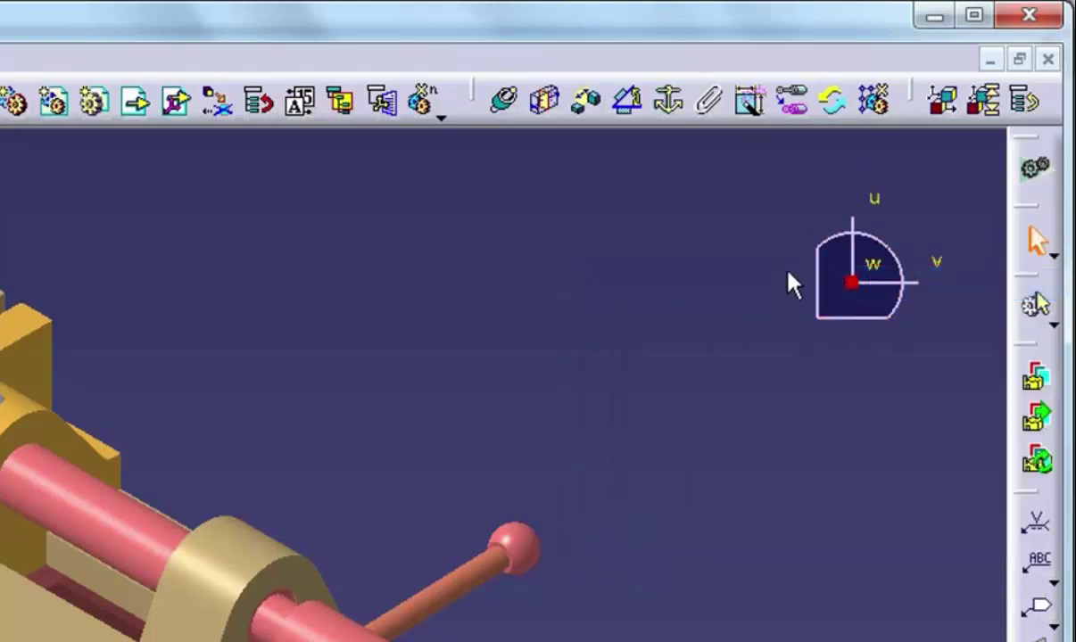
right_click(839, 277)
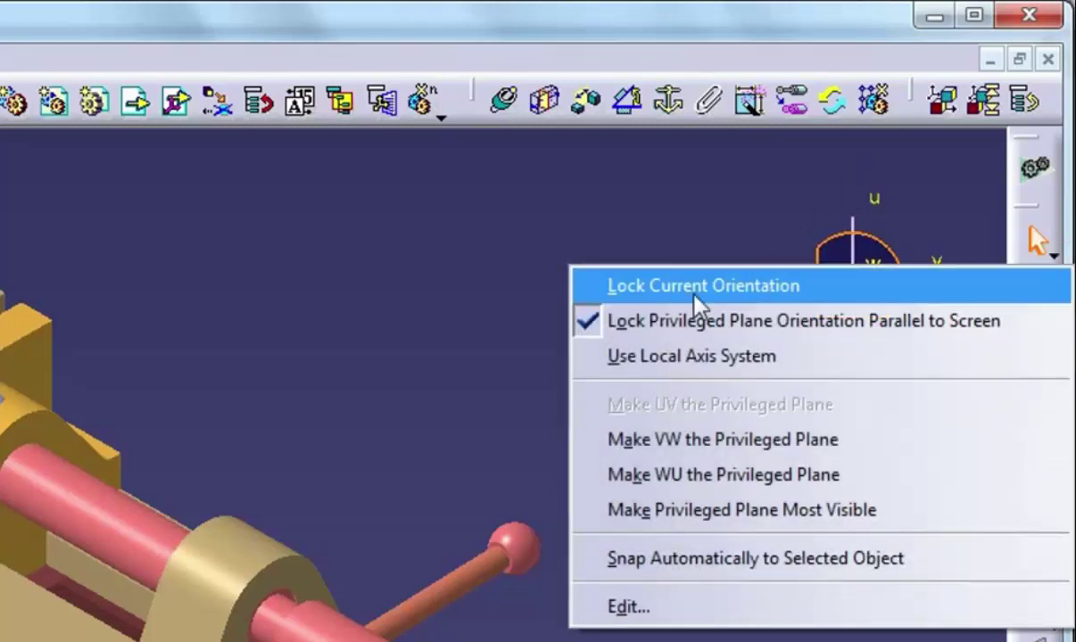
left_click(591, 321)
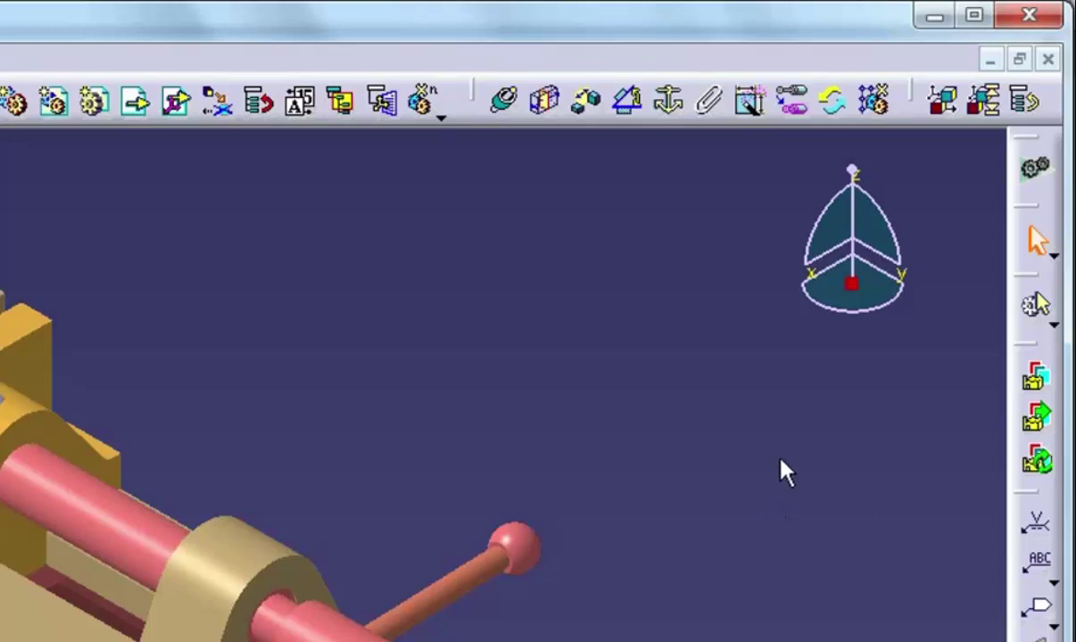
- Set the compass to snap automatically to the selected object
right_click(833, 236)
left_click(697, 520)
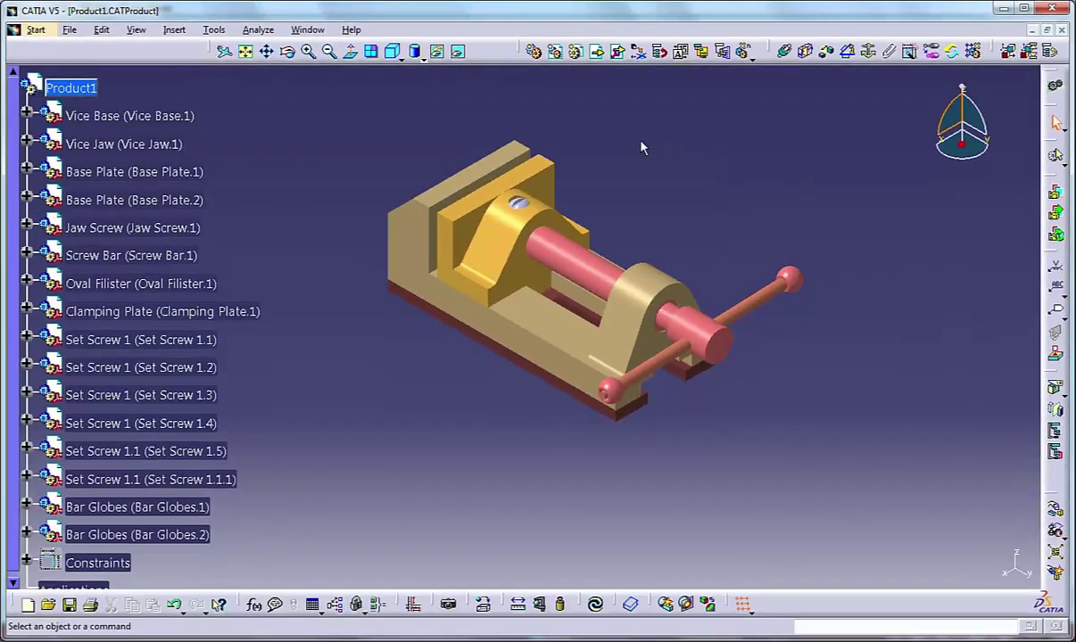
- Snap the compass to the Vice Jaw by selecting the part, return the compass to its default location, and select the Vice Base
left_click(487, 267)
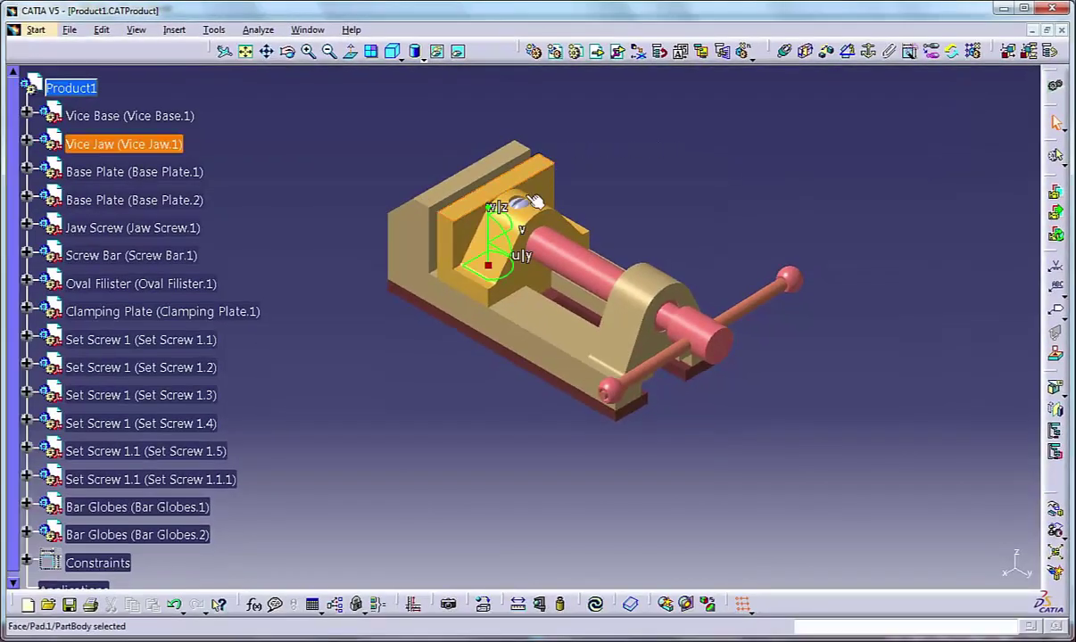
left_click_drag(482, 275, 1015, 567)
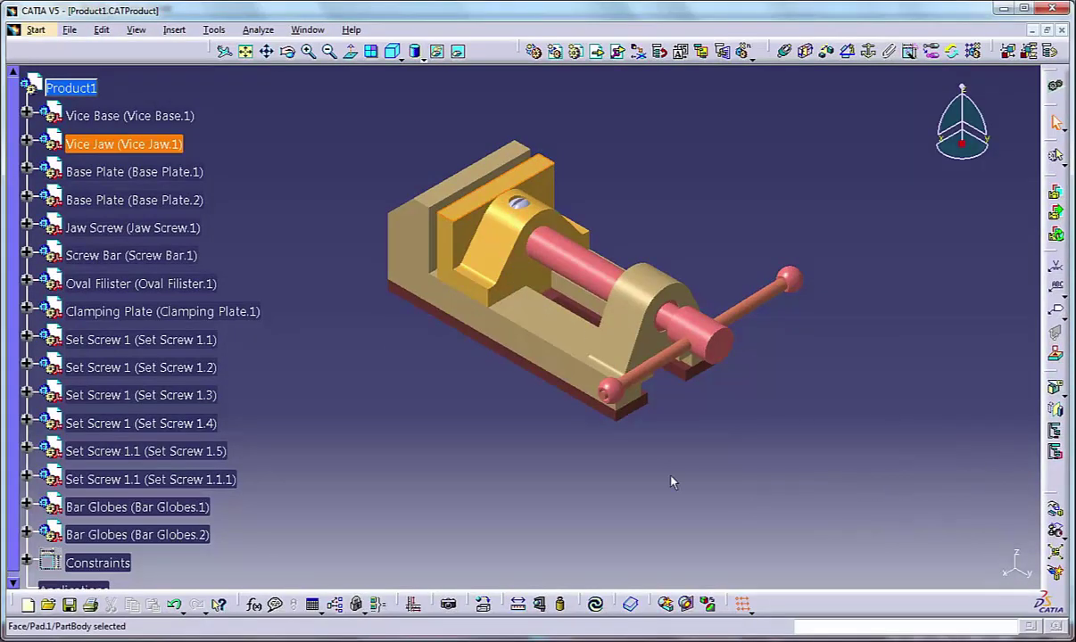
left_click(579, 381)
left_click(473, 294)
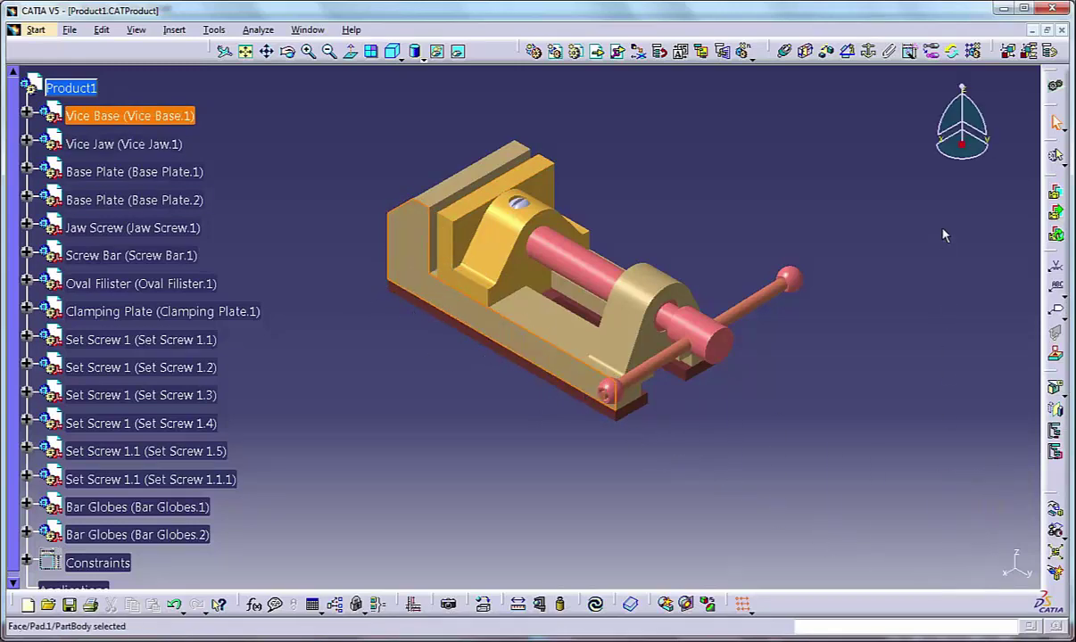
- Switch off the compass's automatic snapping to the selected object
right_click(953, 129)
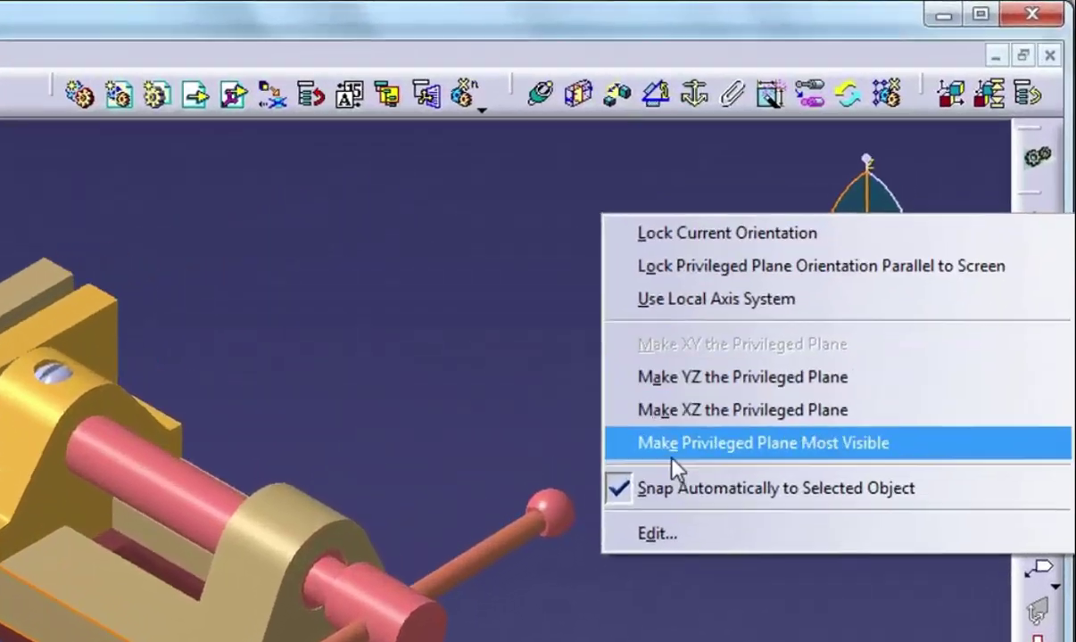
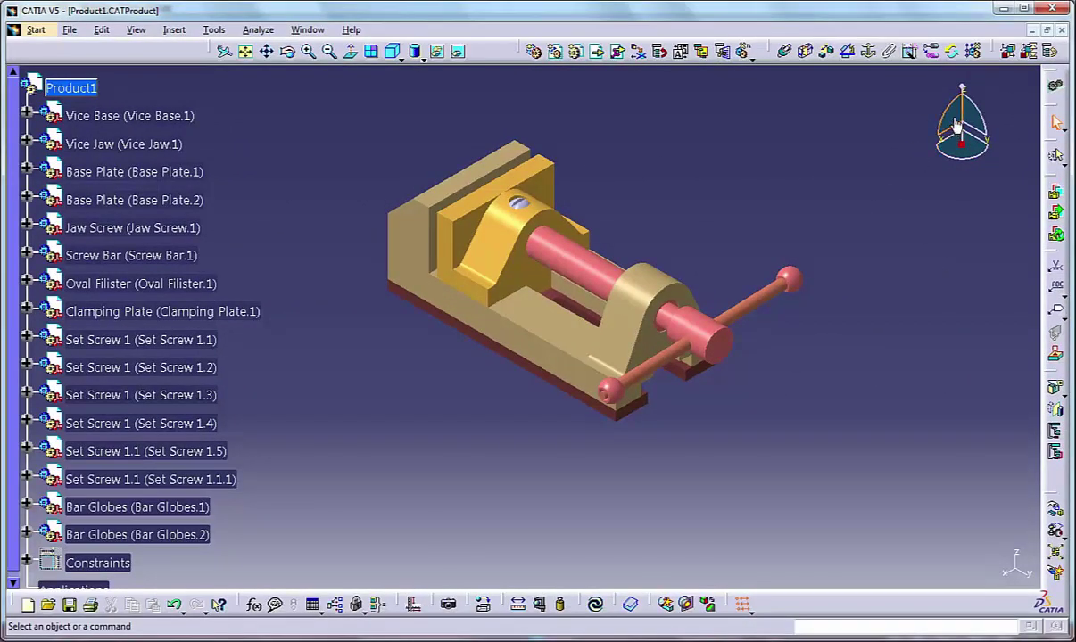
right_click(957, 123)
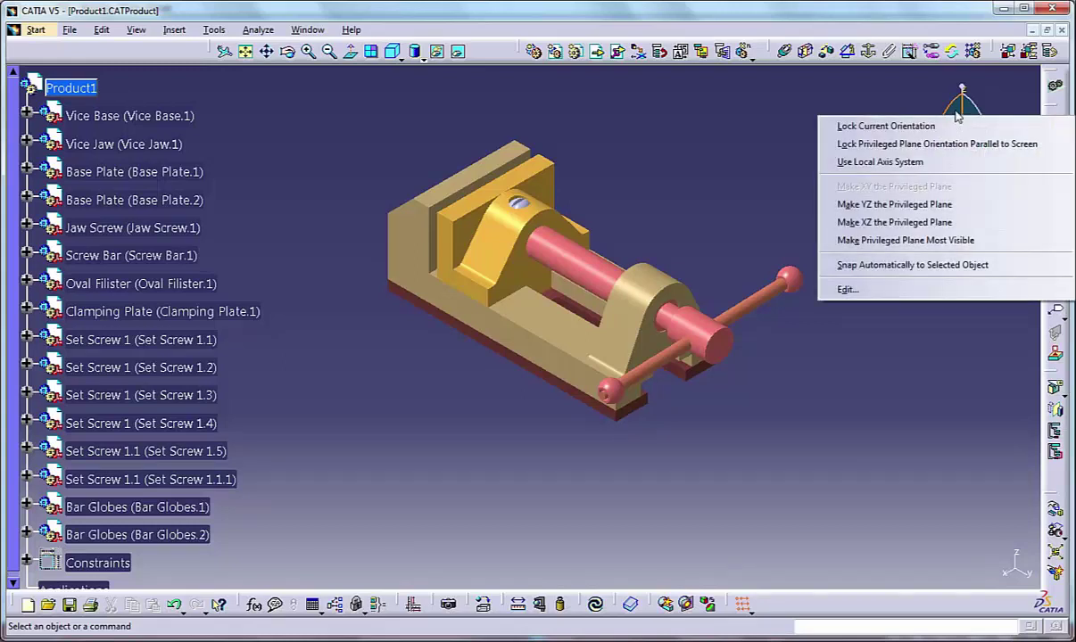
left_click(857, 317)
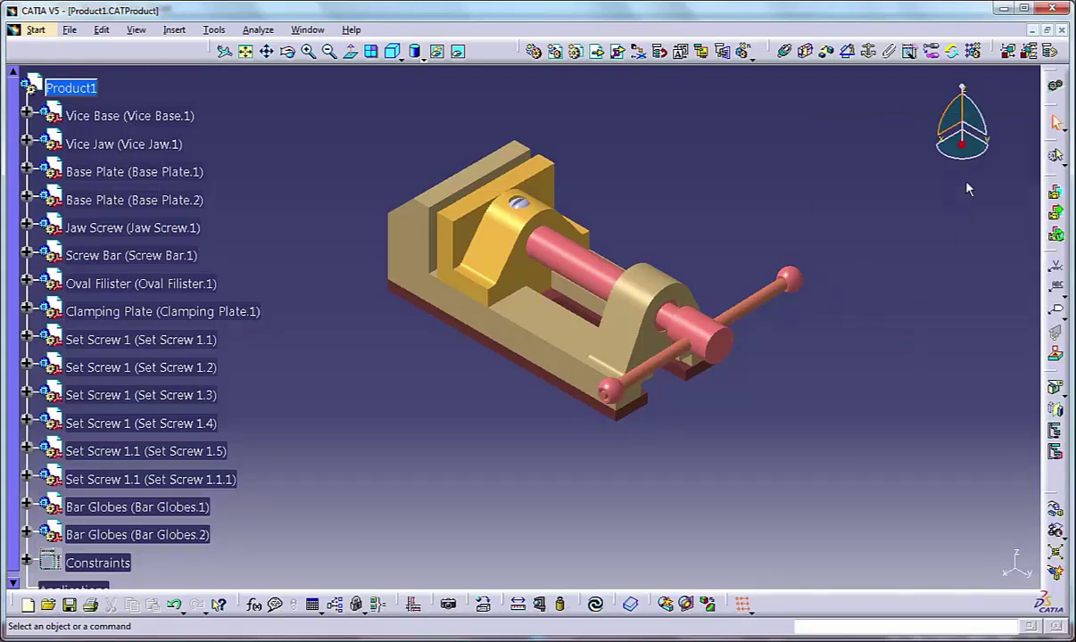
- Place the compass on the Vice Base's side face and open its manipulation parameters for editing
left_click_drag(910, 137, 512, 373)
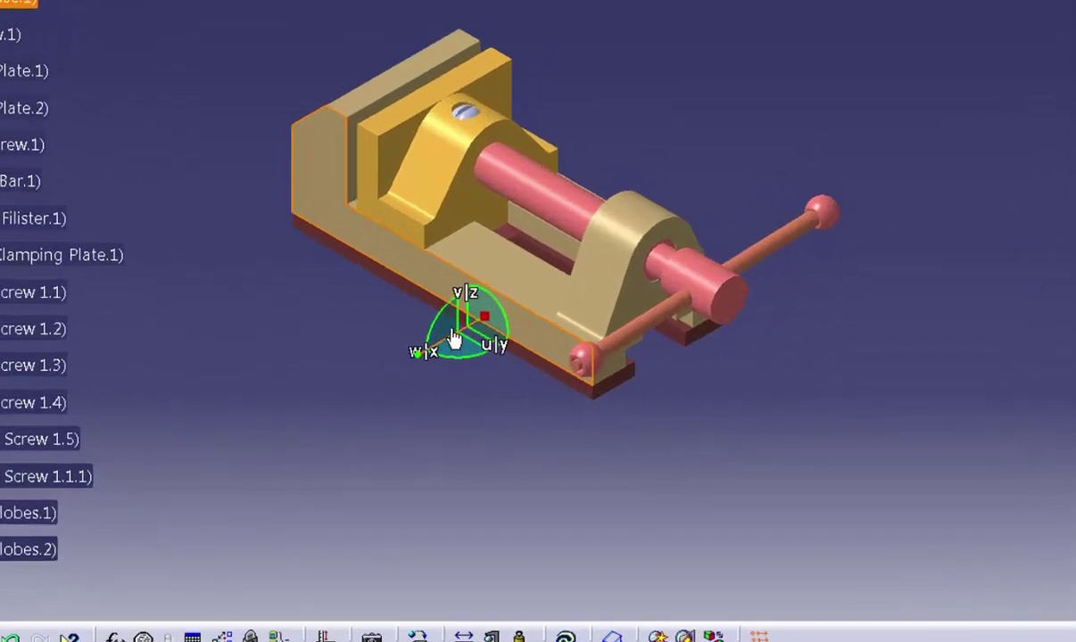
right_click(446, 333)
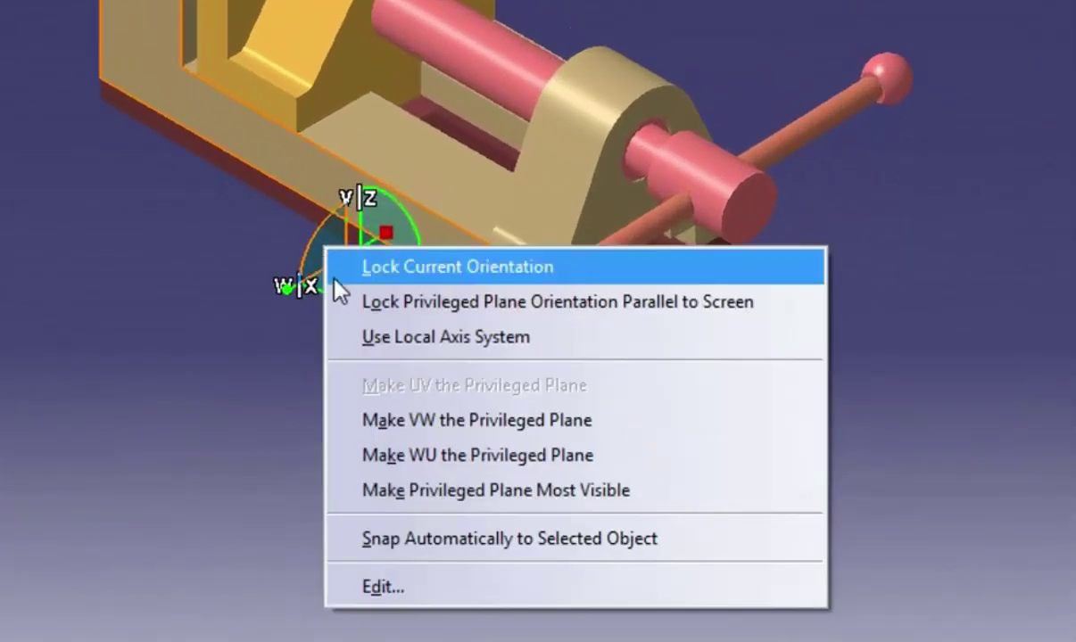
left_click(399, 587)
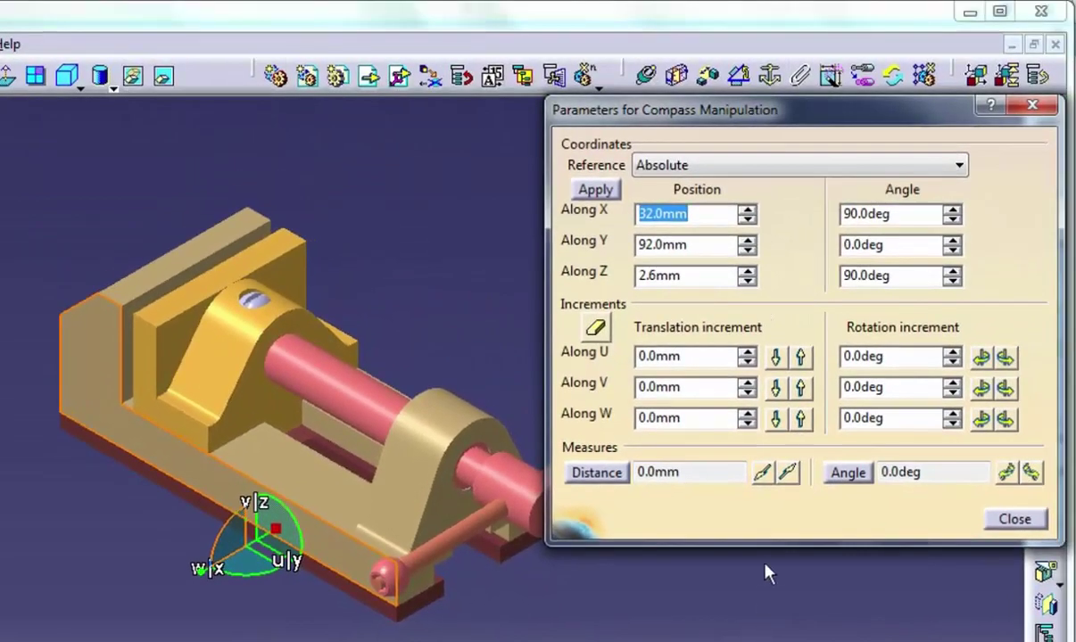
- Set the coordinate reference to Active object (Product1), and return it to Absolute
left_click(826, 167)
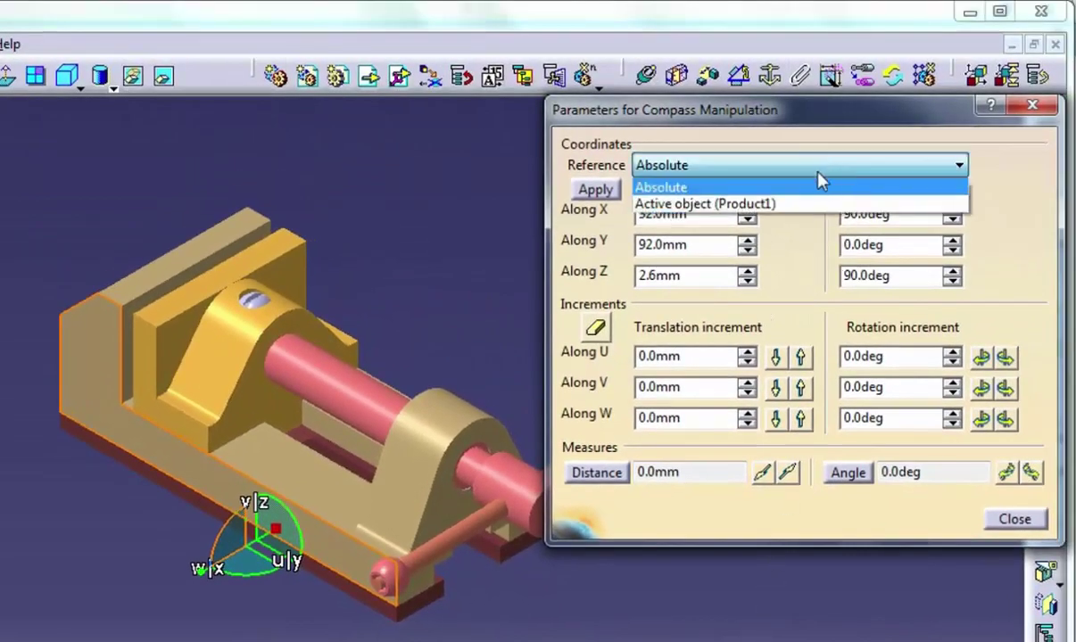
left_click(705, 204)
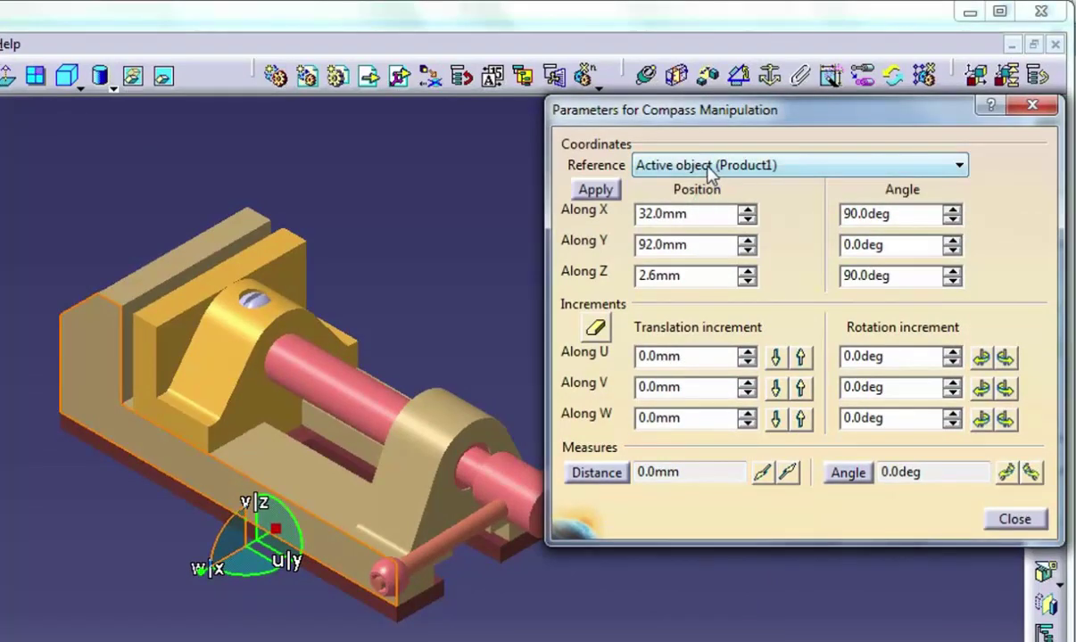
left_click(710, 168)
left_click(656, 182)
left_click(682, 170)
left_click(680, 185)
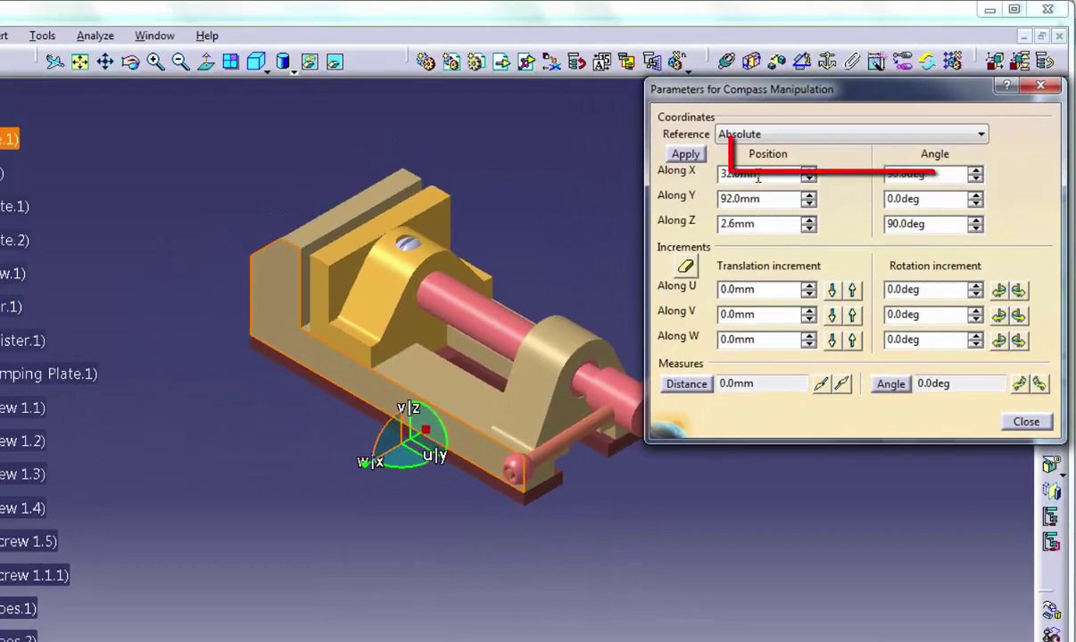
- Move the Vice Base by applying compass positions of 100 mm along X and 30 mm along Z
left_click_drag(758, 176, 690, 169)
type("1")
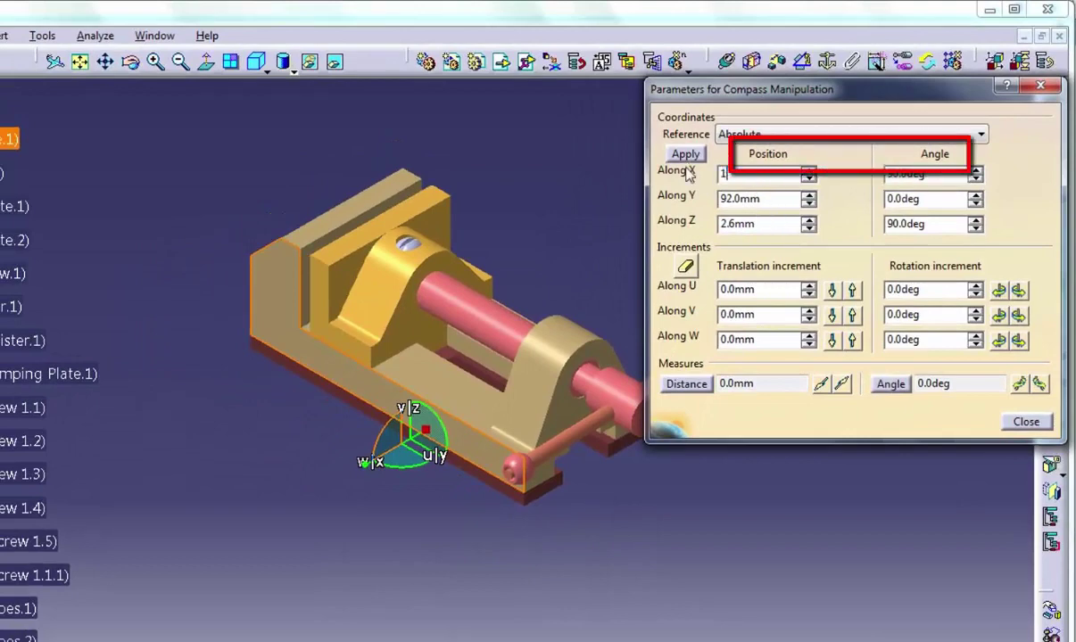
type("00")
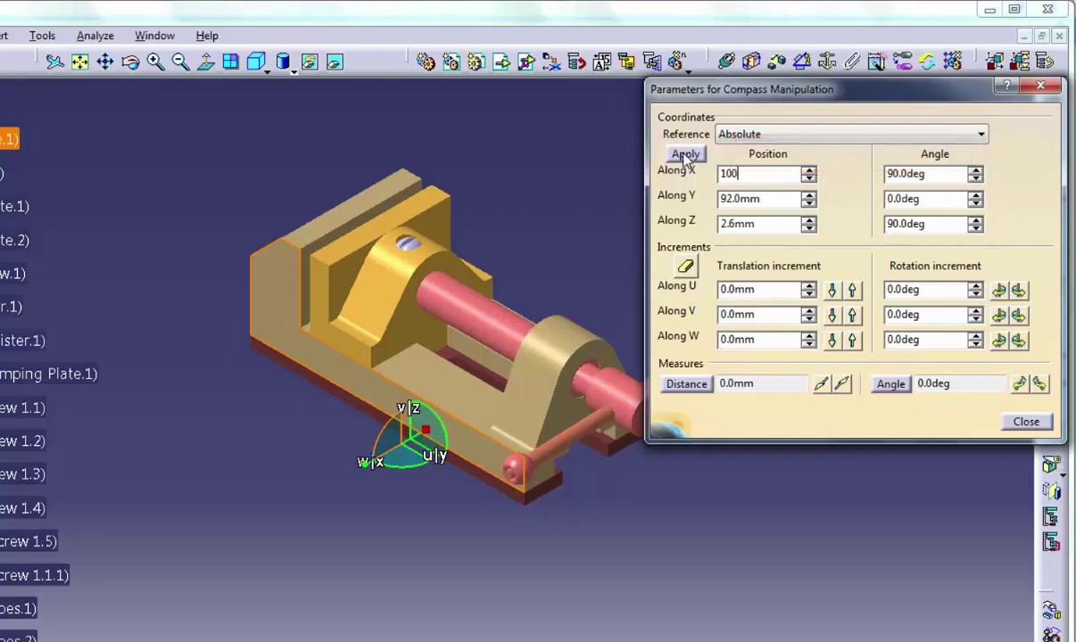
left_click(684, 156)
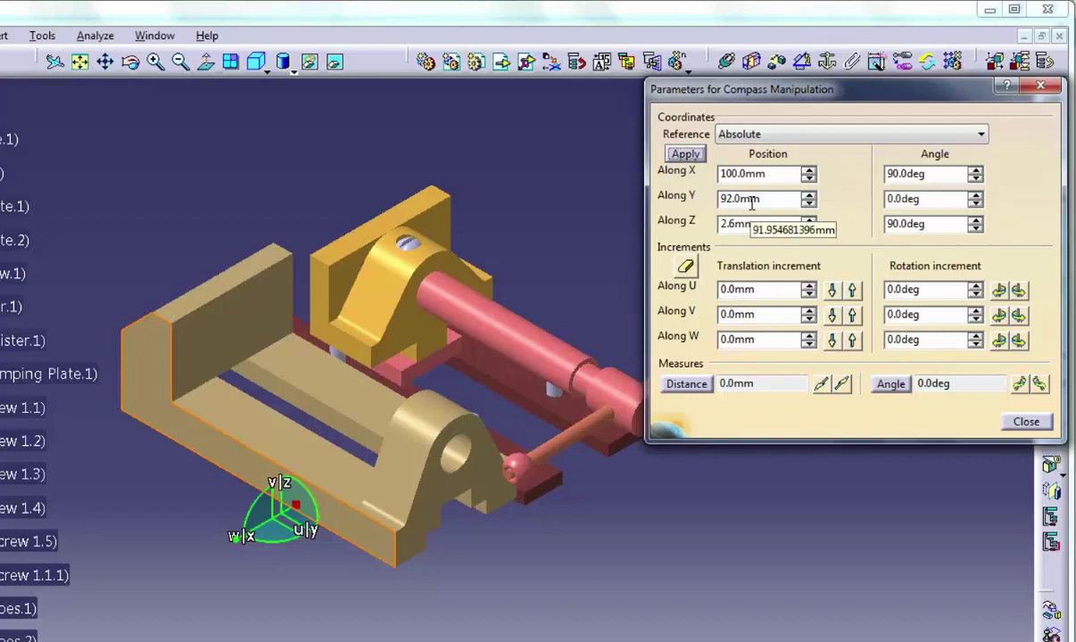
left_click_drag(759, 224, 689, 224)
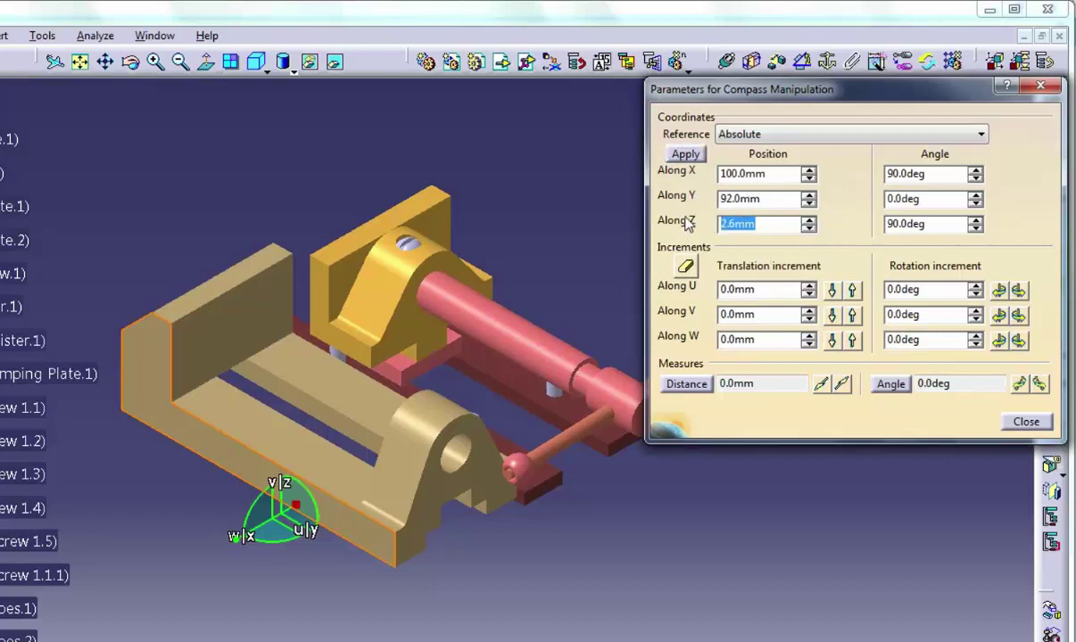
type("30")
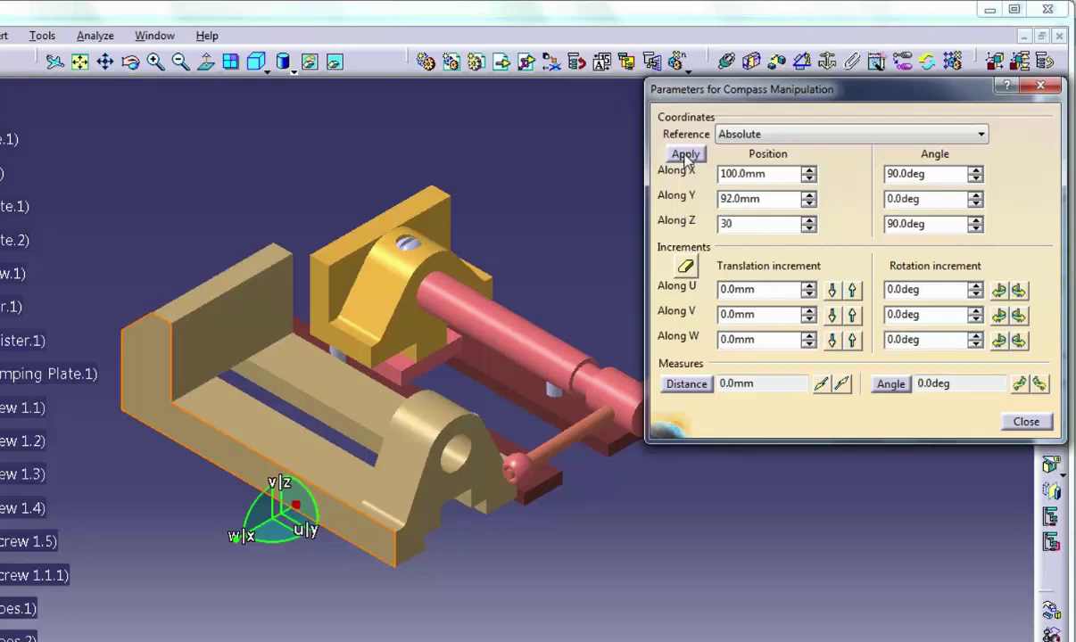
left_click(685, 154)
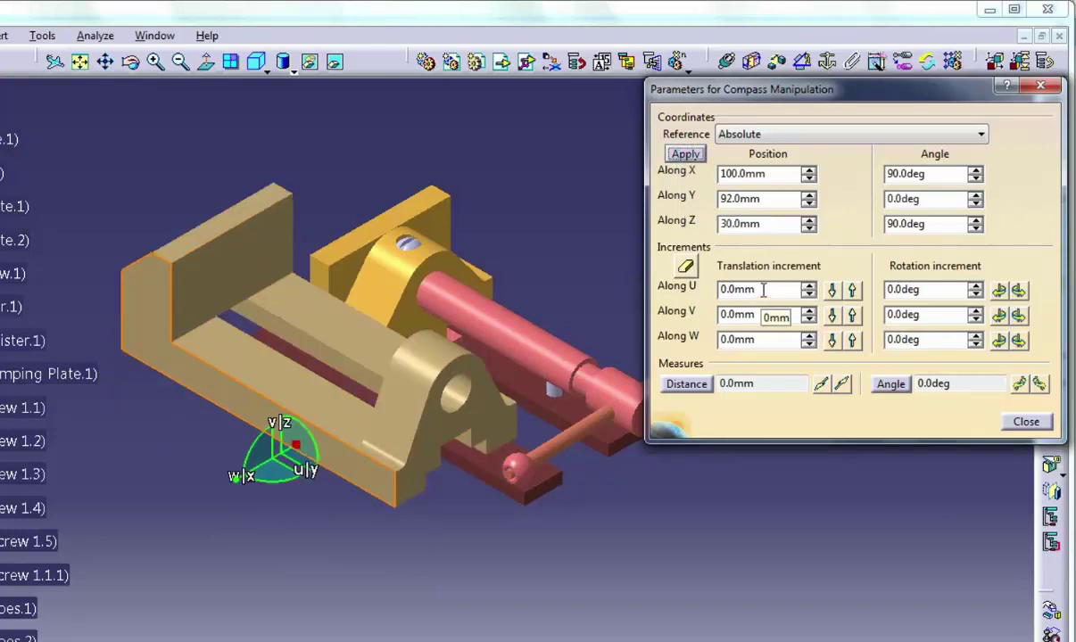
- Set the translation increment along W to 35 mm
left_click_drag(763, 290, 717, 291)
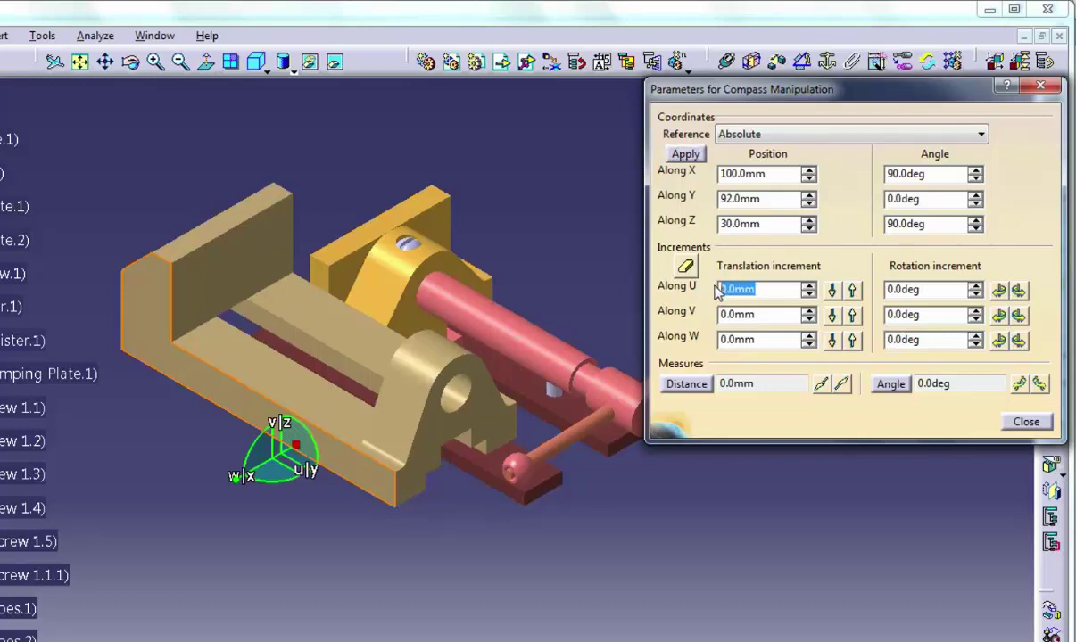
left_click_drag(750, 340, 710, 343)
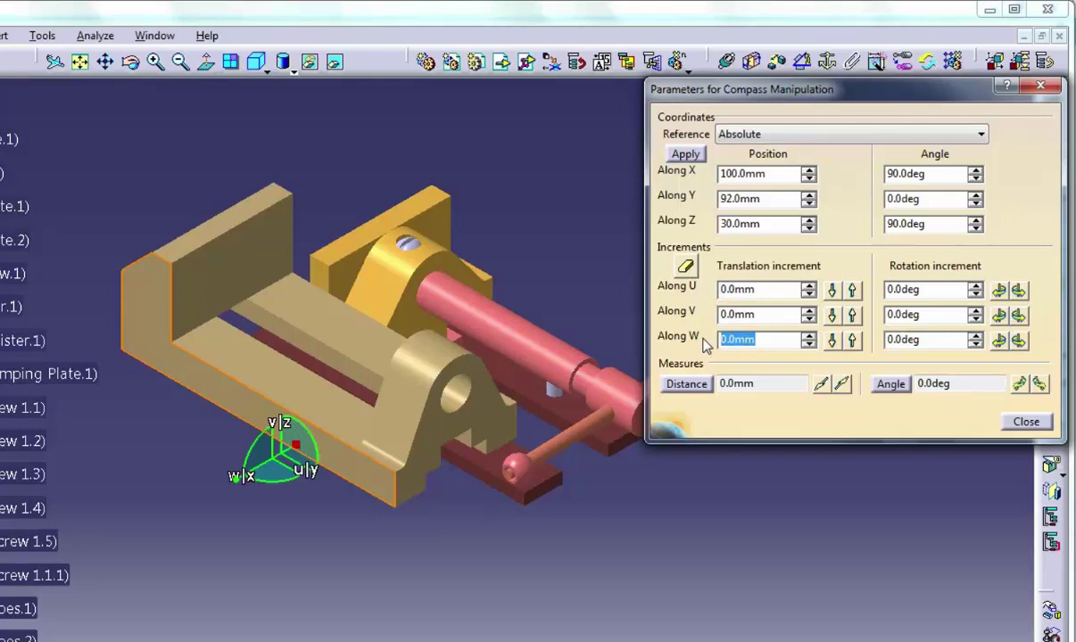
type("30")
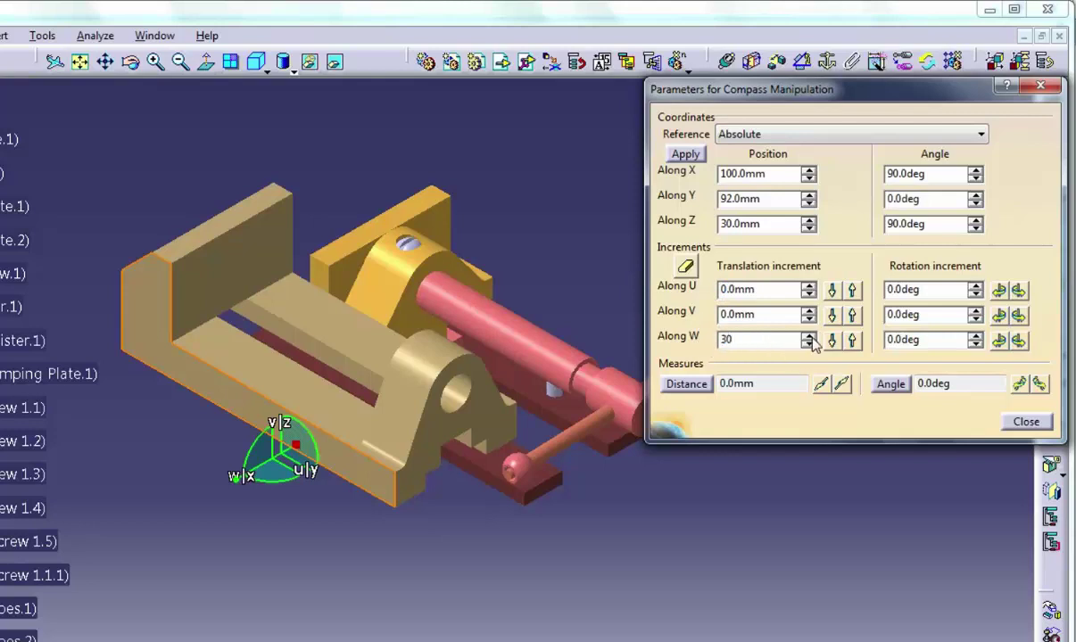
left_click(808, 336)
left_click(809, 337)
left_click(808, 336)
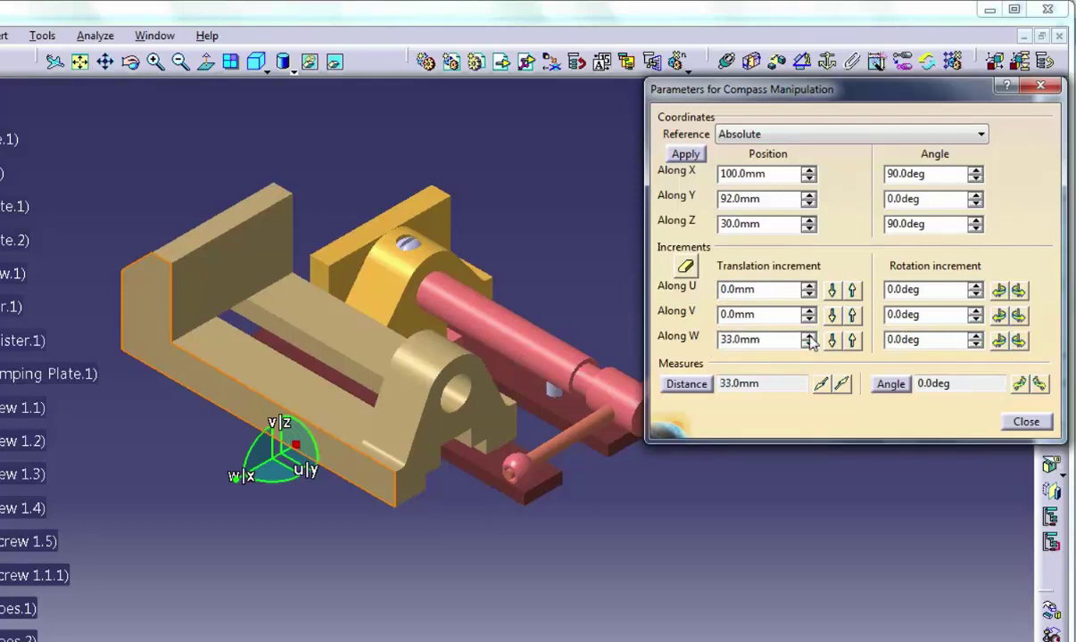
left_click(808, 337)
left_click(809, 345)
left_click(808, 346)
left_click(809, 345)
left_click(809, 335)
left_click(809, 335)
- Translate the Vice Base back and forth along W in 35 mm increments, ending at 135 mm along X
left_click(854, 342)
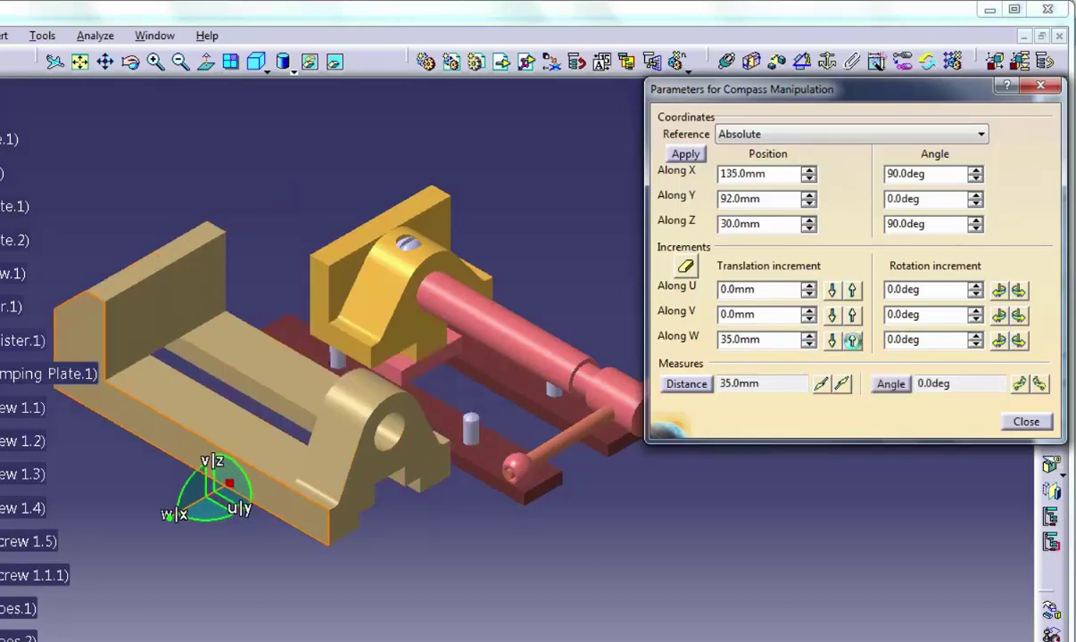
left_click(853, 342)
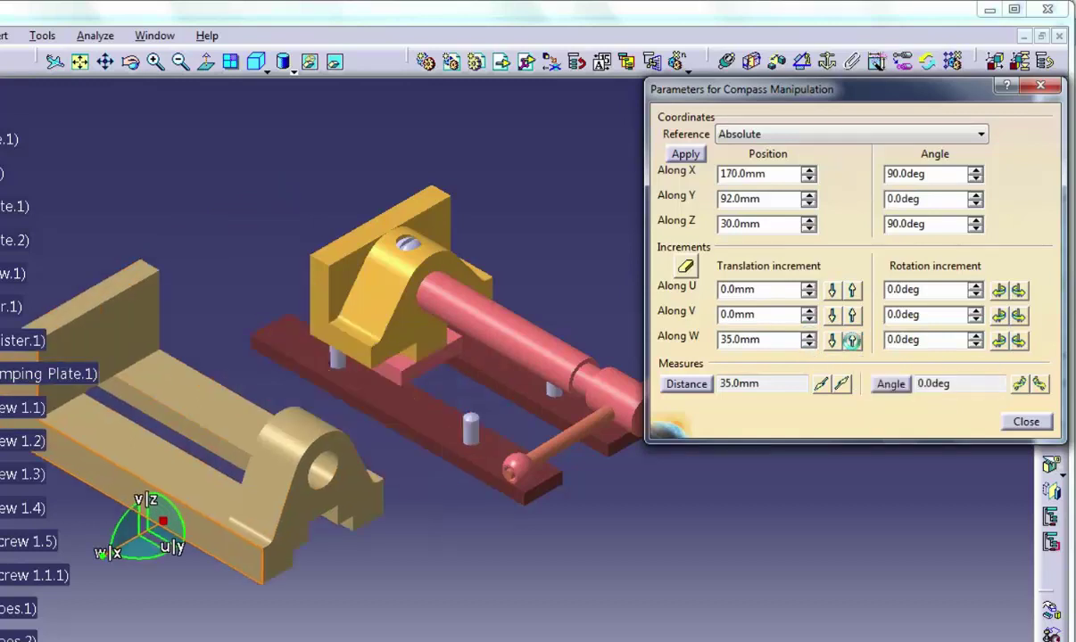
left_click(832, 340)
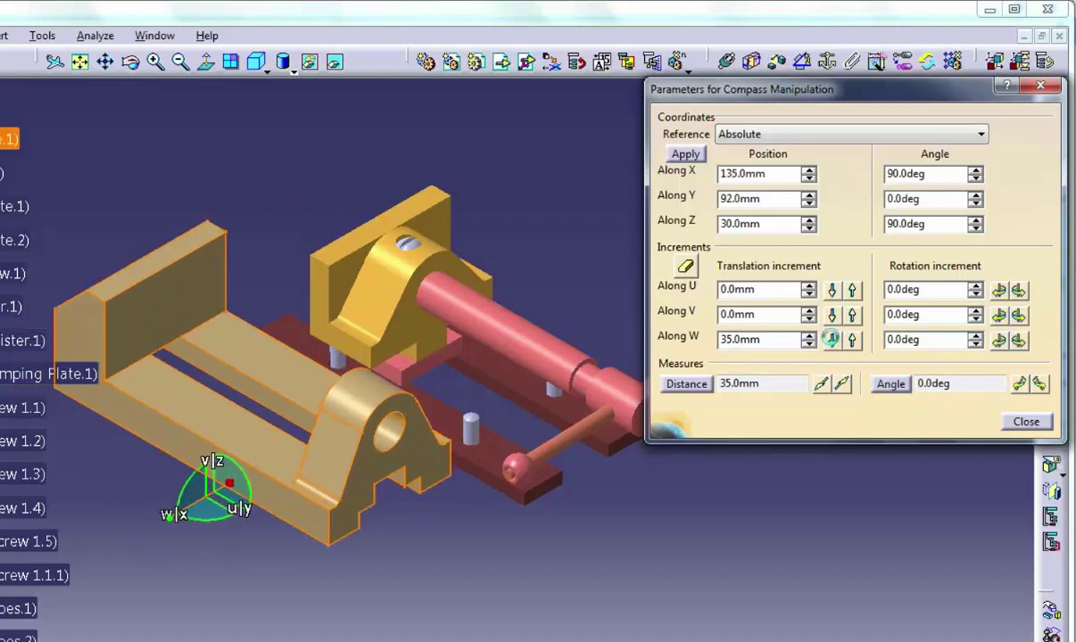
left_click(833, 341)
left_click(833, 341)
left_click(833, 341)
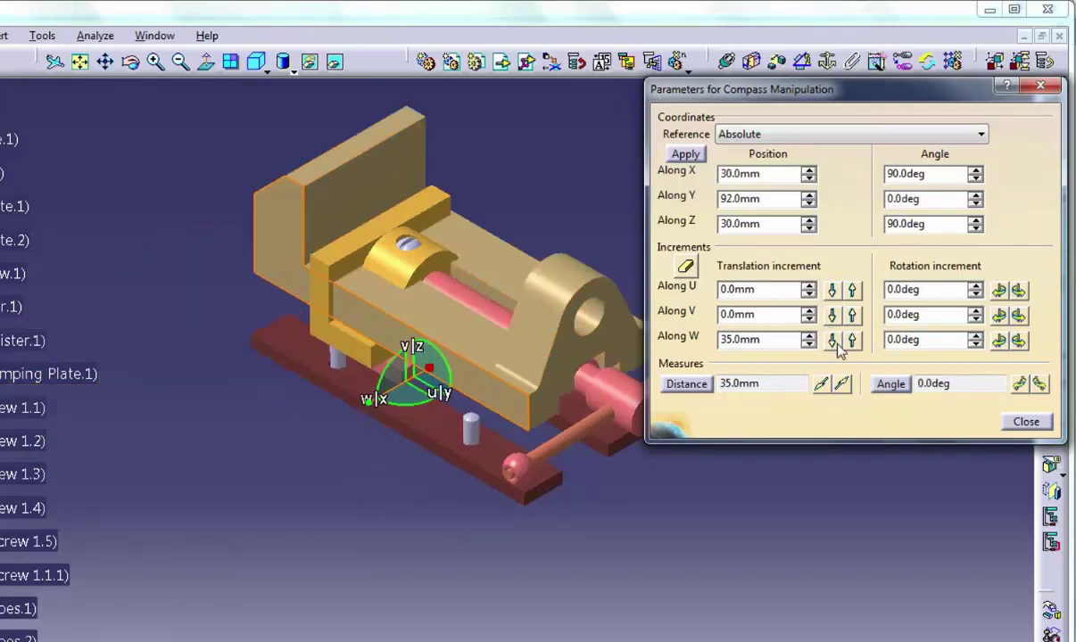
left_click(851, 341)
left_click(850, 341)
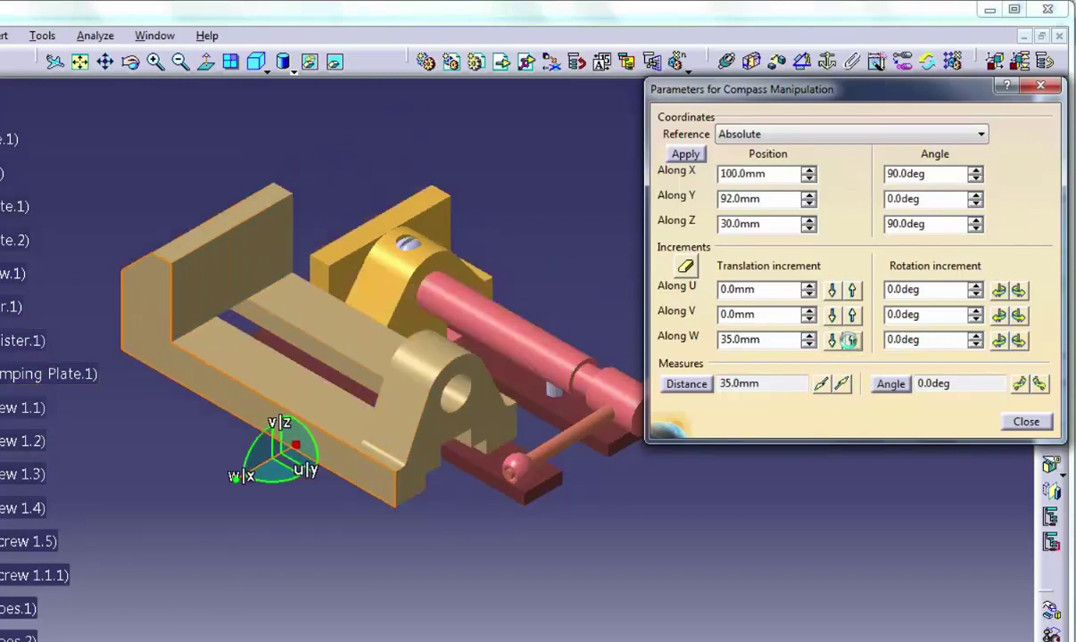
left_click(850, 341)
left_click(848, 341)
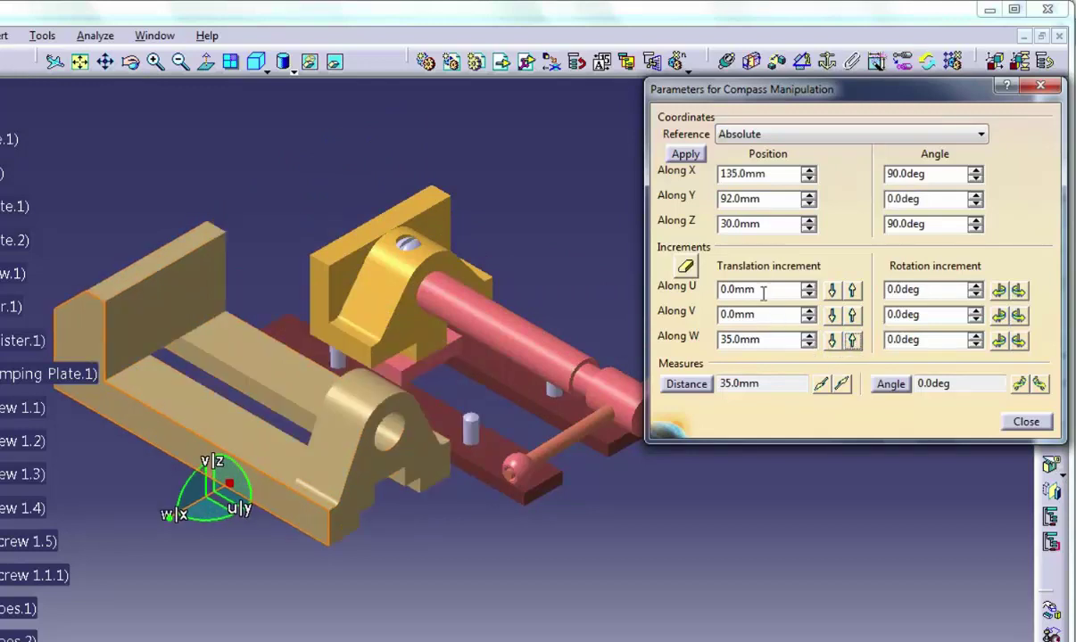
- Reset all increments to zero and set the rotation increment along W to 50 degrees
left_click(687, 267)
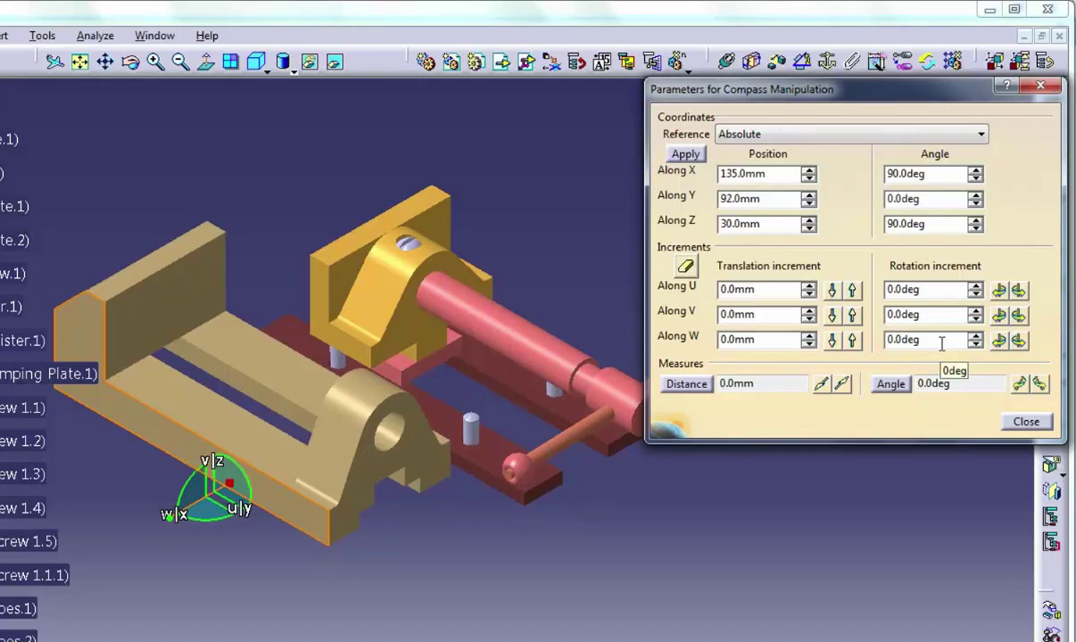
left_click_drag(941, 344, 873, 344)
type("45")
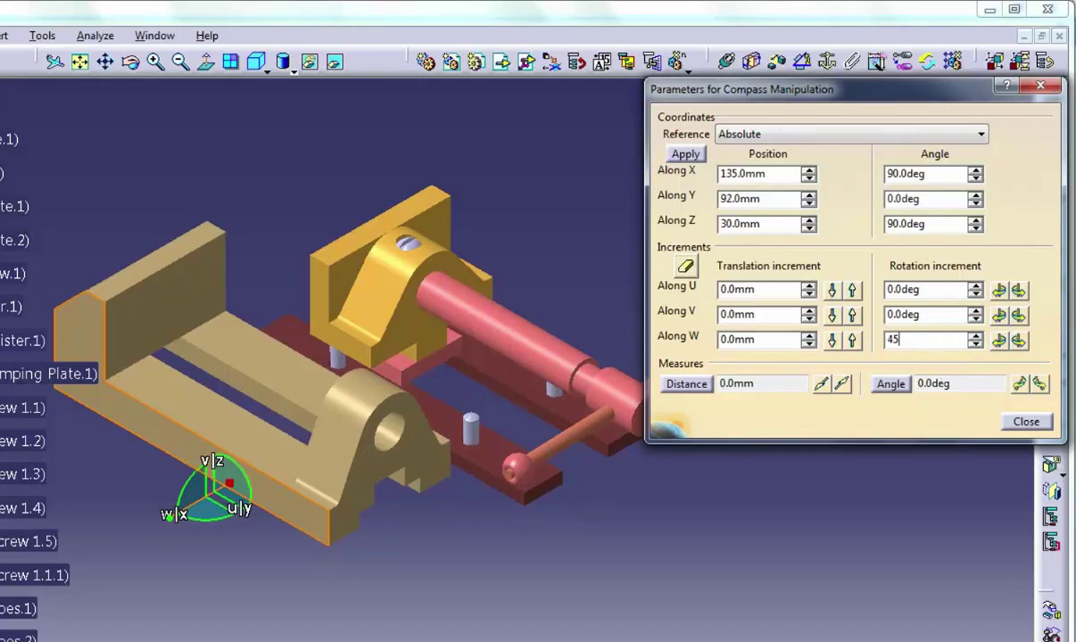
left_click(976, 337)
left_click(977, 345)
double_click(976, 336)
- Rotate the Vice Base around W in both directions in 50-degree increments, and bring it back to 0 degrees
left_click(999, 341)
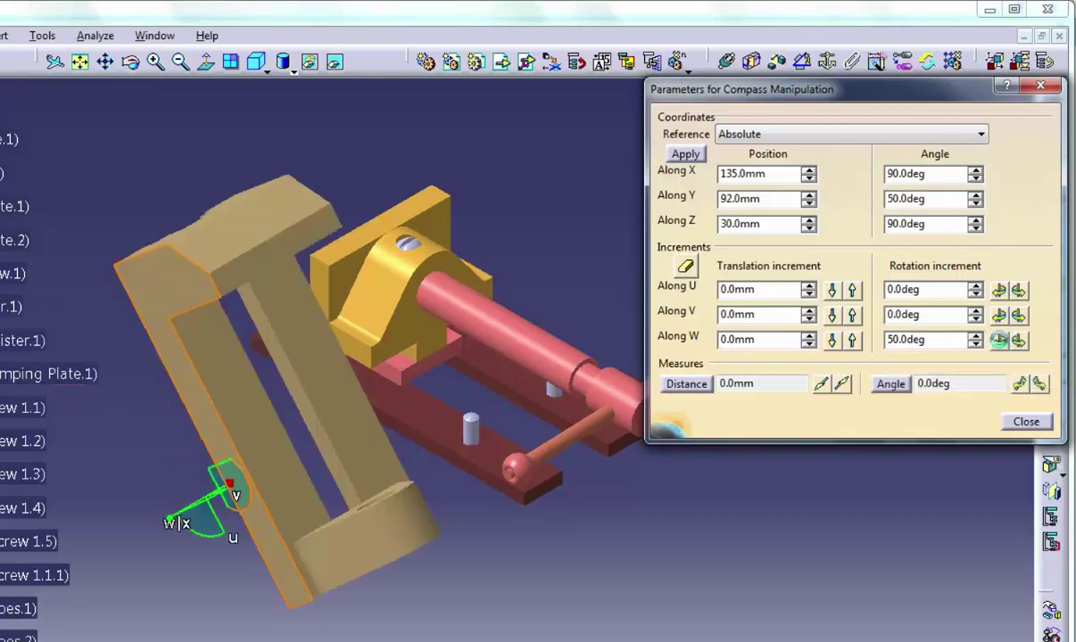
left_click(1018, 342)
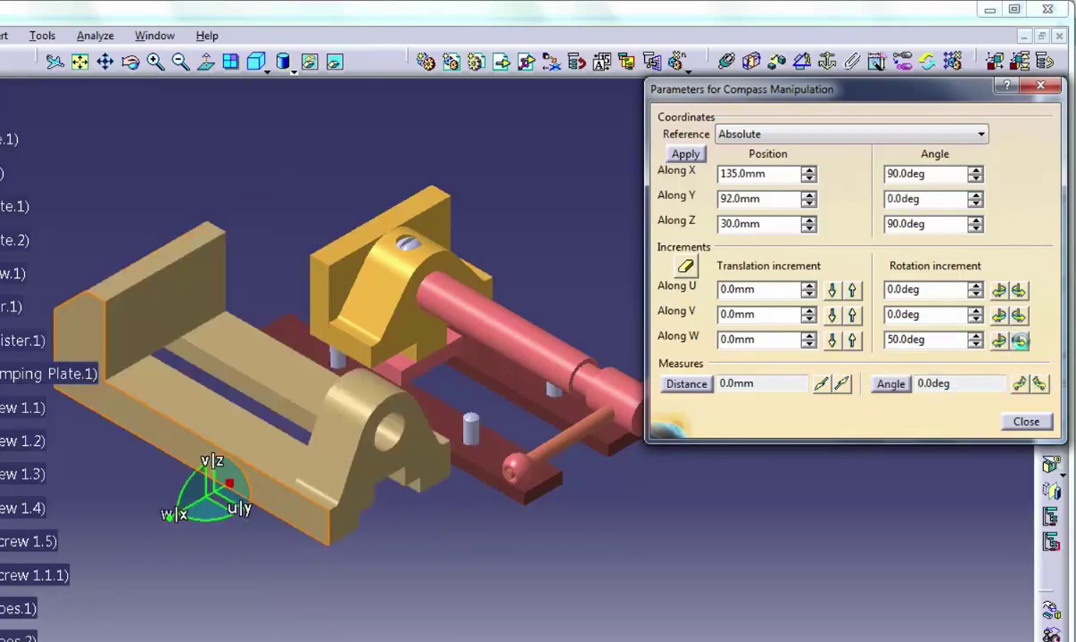
left_click(1018, 341)
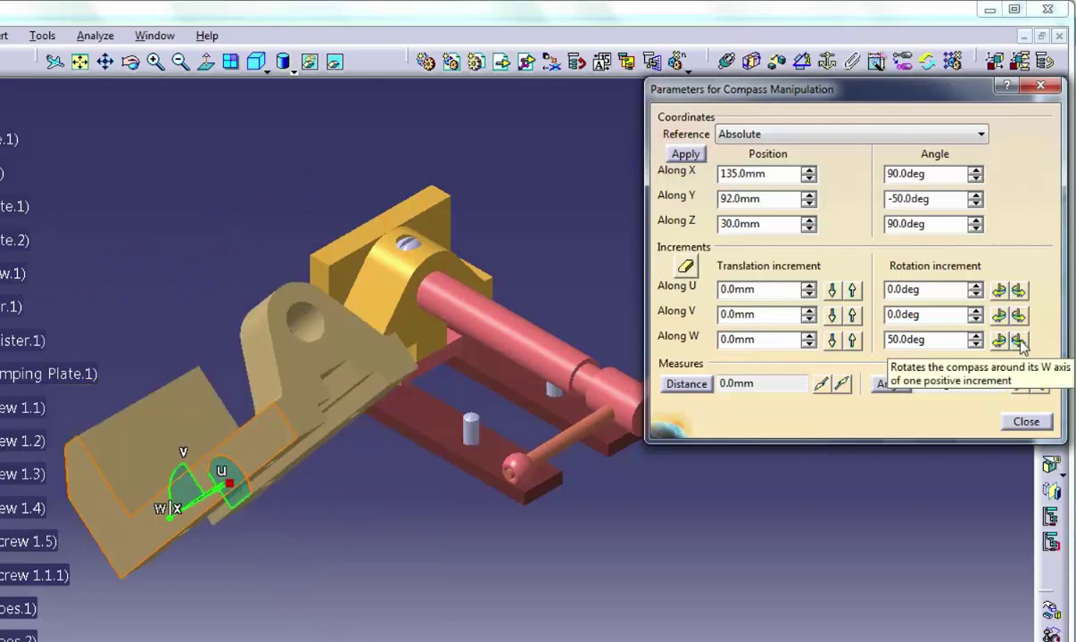
left_click(1018, 342)
left_click(999, 340)
left_click(999, 341)
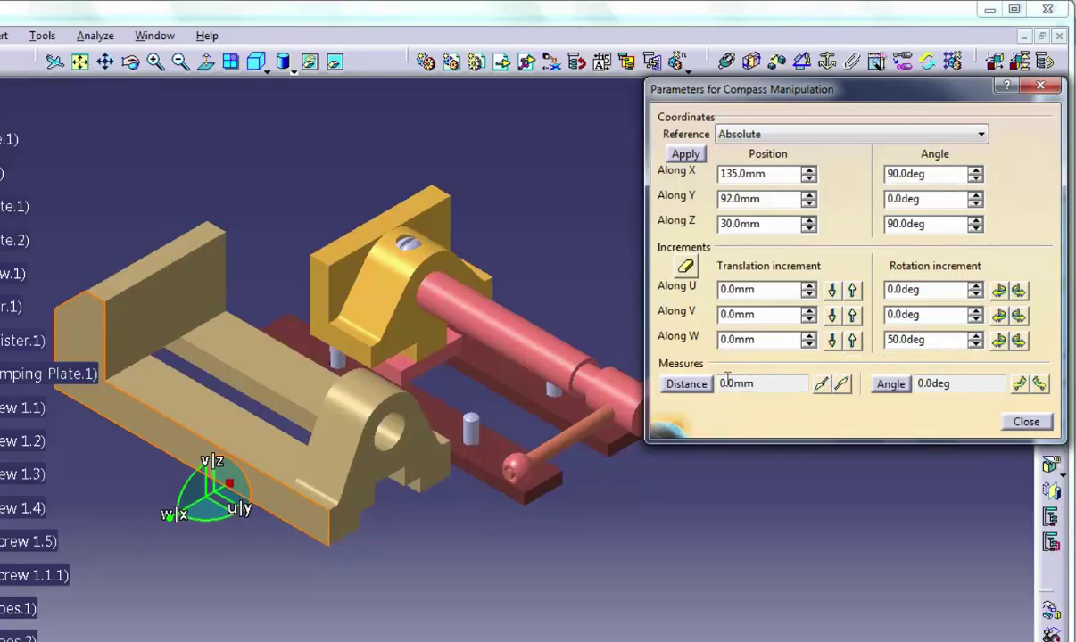
- Measure the distance between the long side face of the Vice Base and the parallel side face of the yellow sliding jaw
left_click(303, 517)
left_click(321, 303)
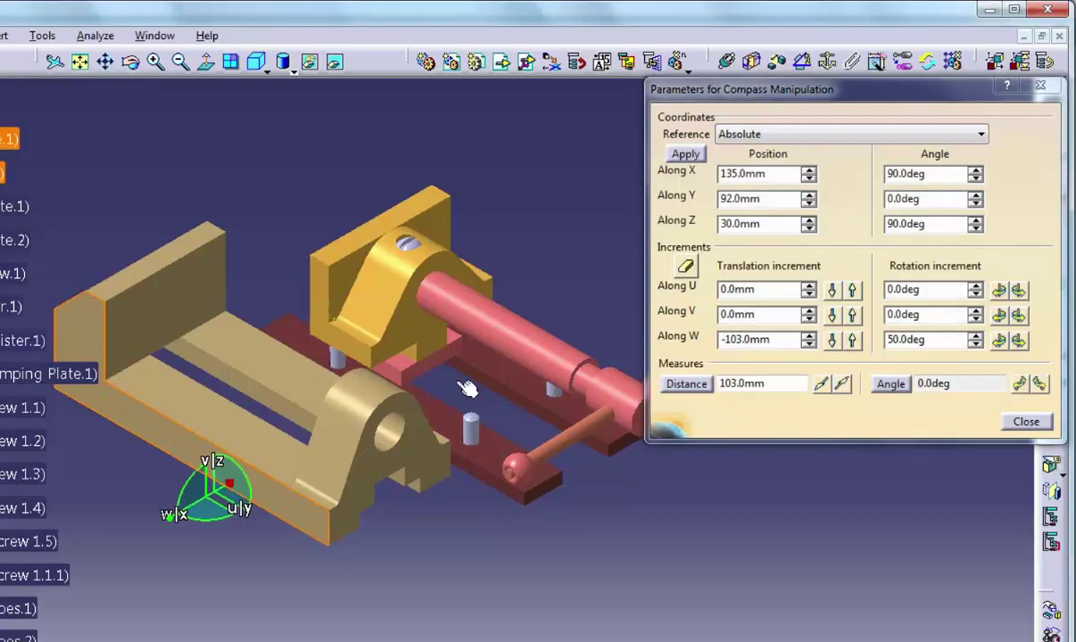
left_click(385, 355)
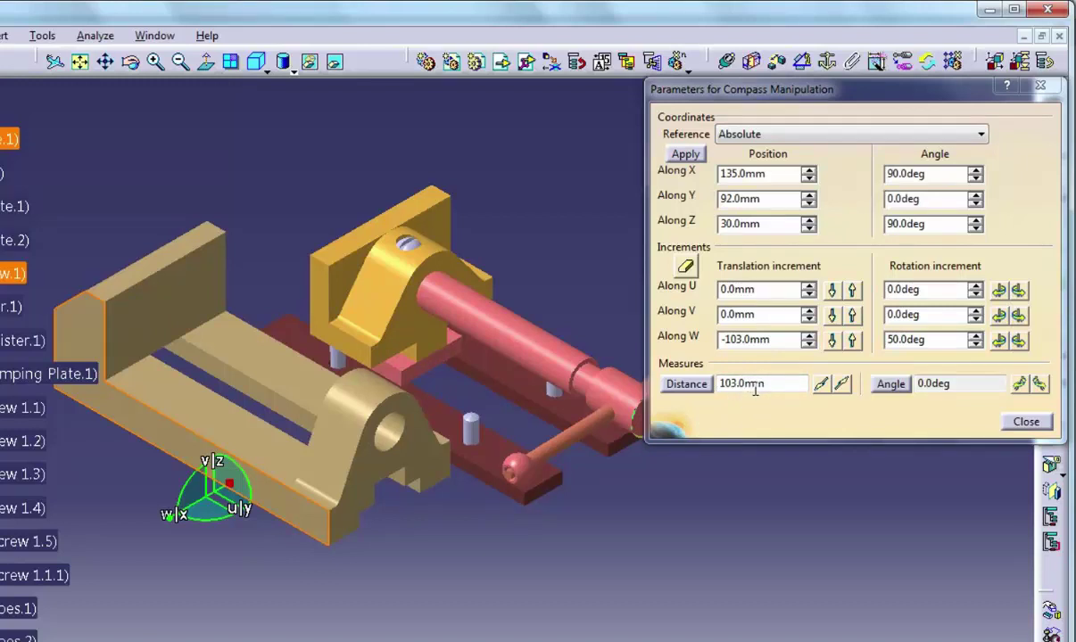
- Translate the Vice Base back and forth by the measured 103 mm distance in both directions, returning it to 135 mm along X
left_click(821, 385)
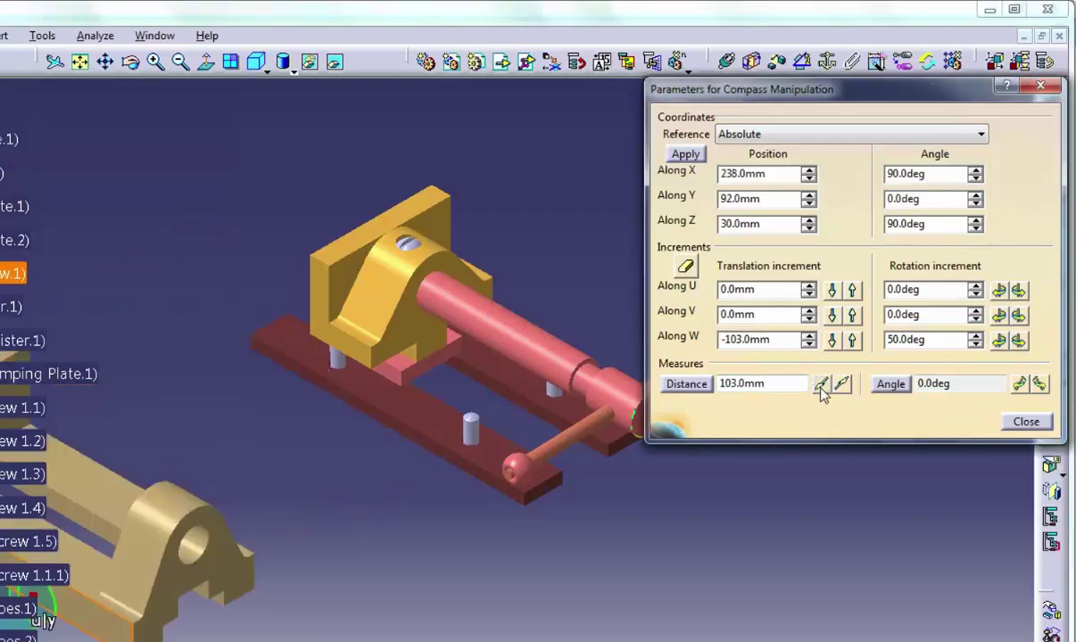
left_click(842, 384)
left_click(843, 385)
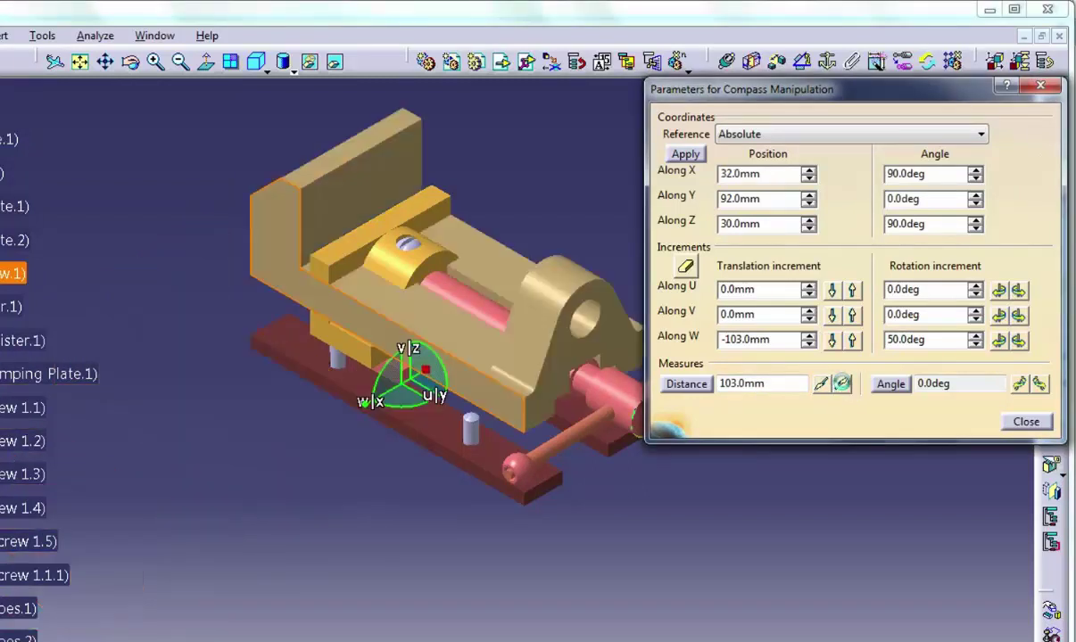
left_click(842, 385)
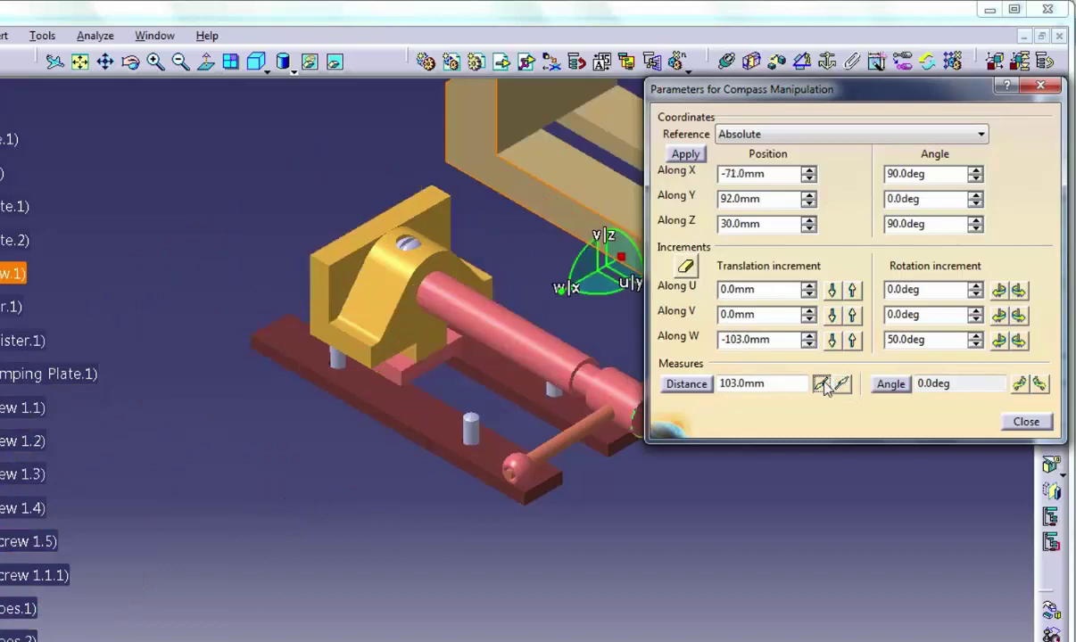
left_click(821, 384)
left_click(821, 384)
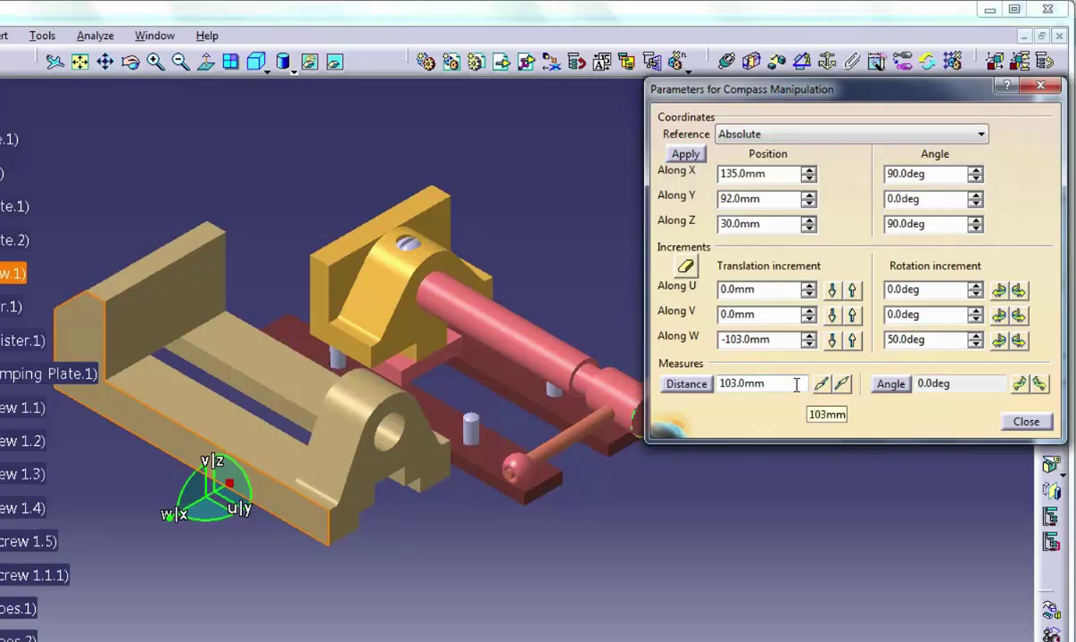
left_click(842, 384)
left_click(821, 383)
left_click(821, 384)
left_click(842, 384)
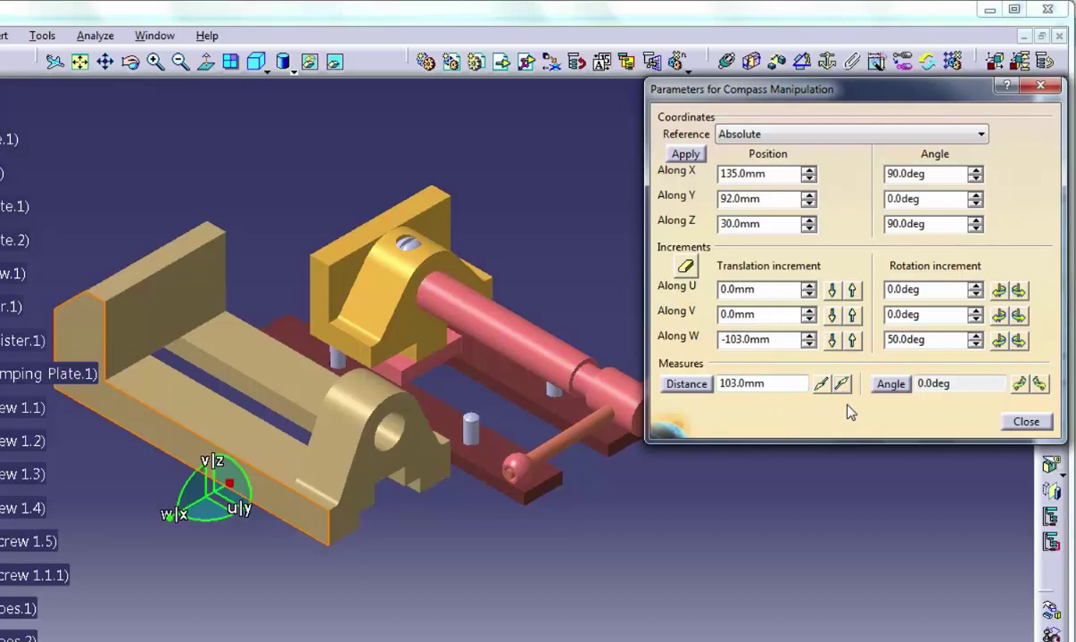
- Measure the angle between the Vice Base's end face and the sliding jaw's face, and rotate the base back and forth by that angle
left_click(890, 383)
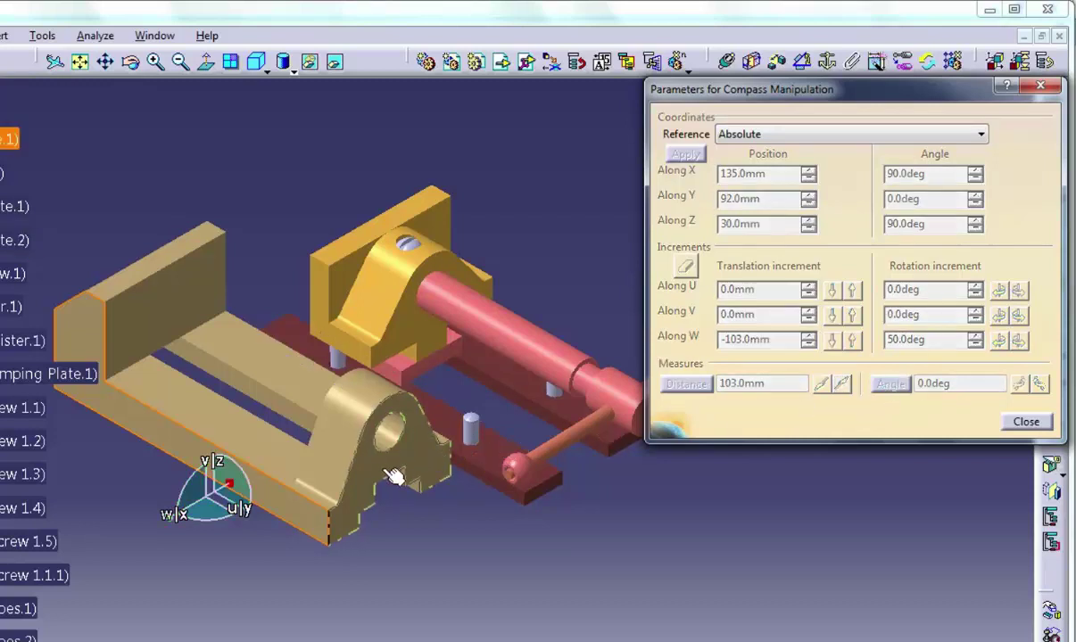
left_click(416, 334)
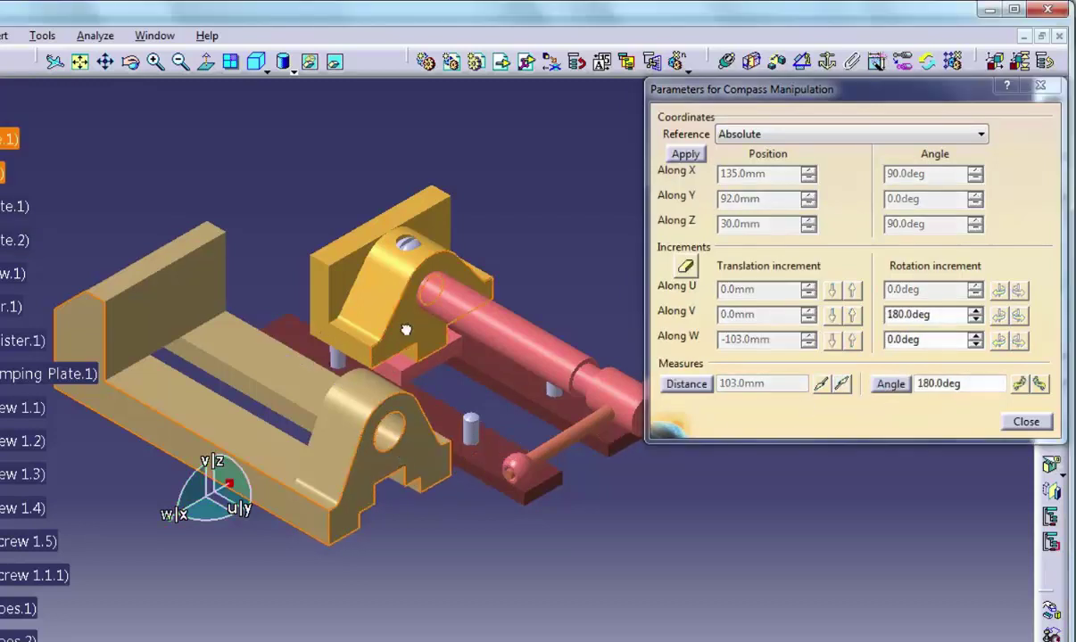
left_click(1039, 384)
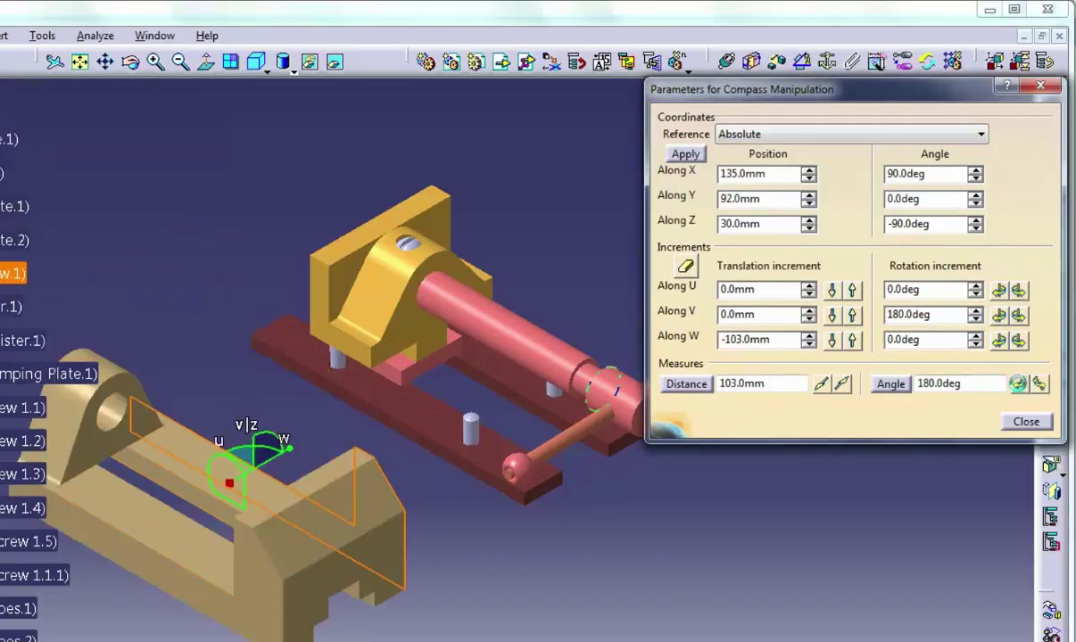
left_click(1038, 384)
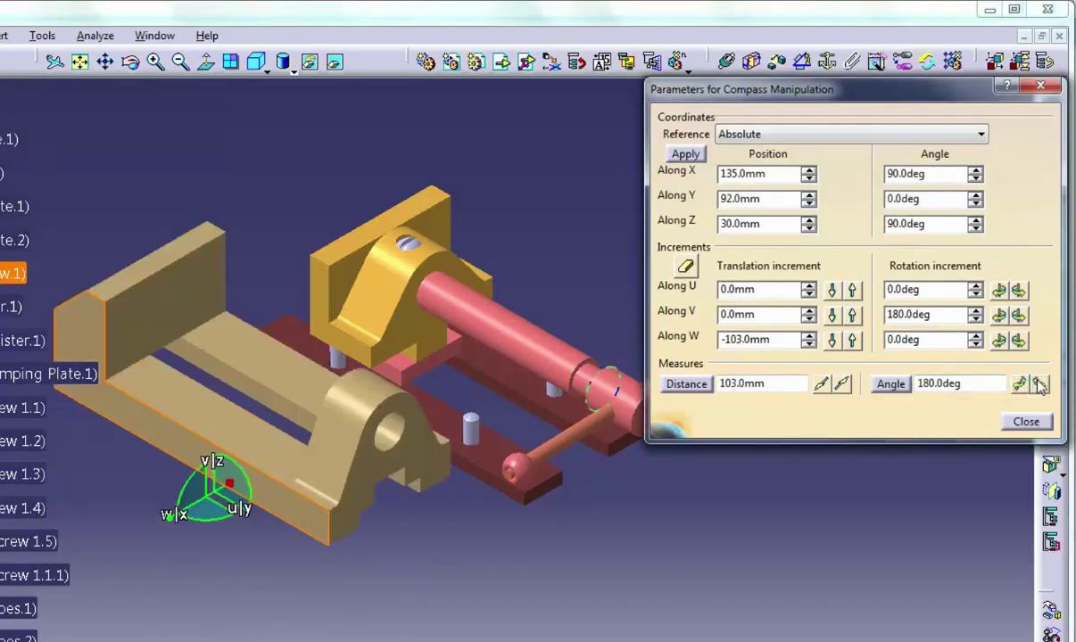
left_click(1022, 384)
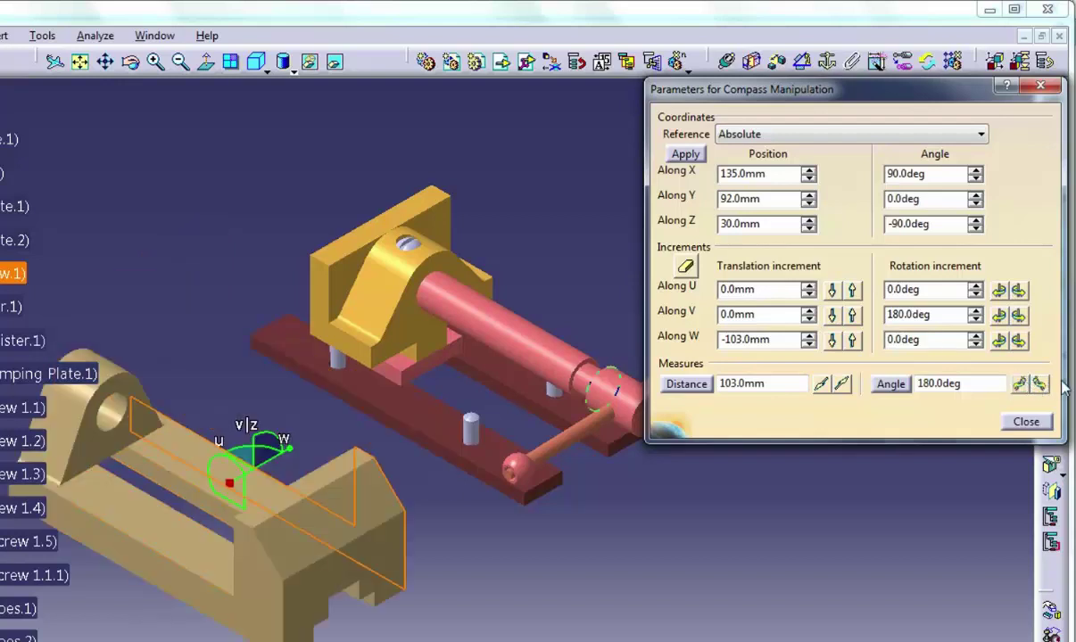
left_click(1022, 384)
left_click(1022, 385)
left_click(1022, 385)
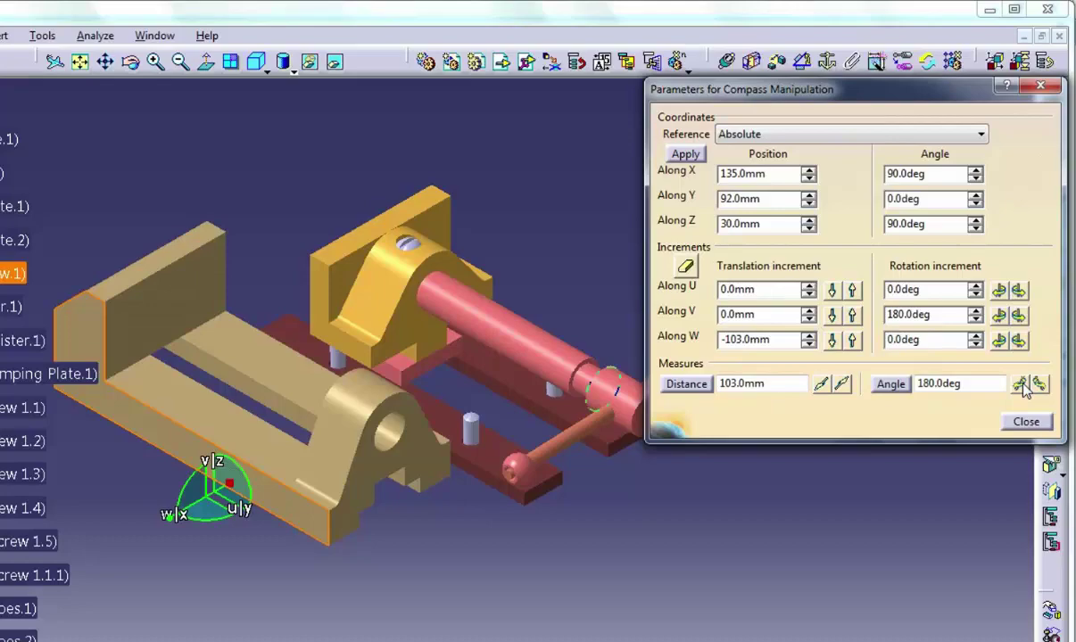